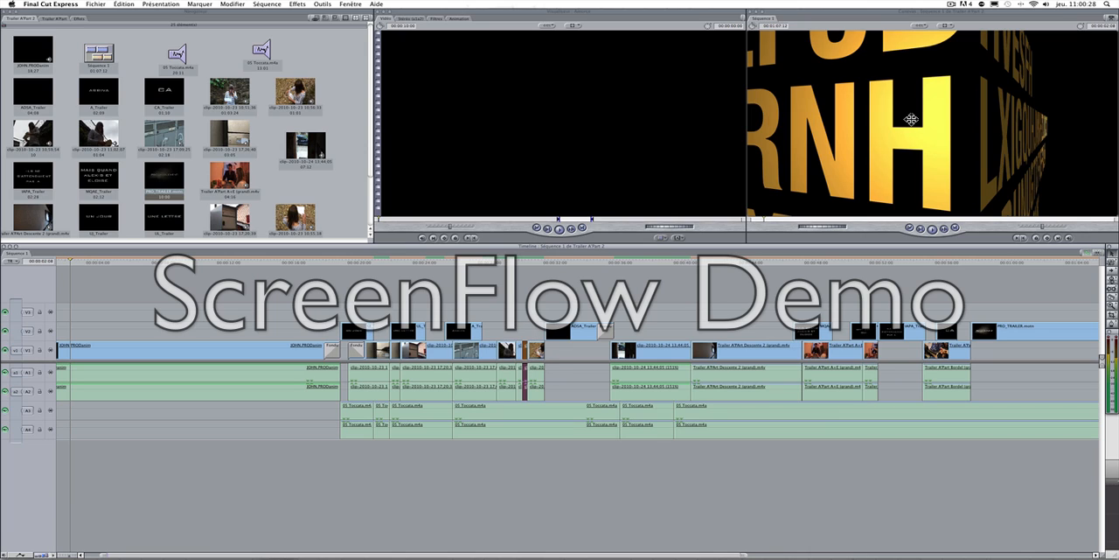
Step: Create a new, empty project
key("shift+super")
key("shift+super+j")
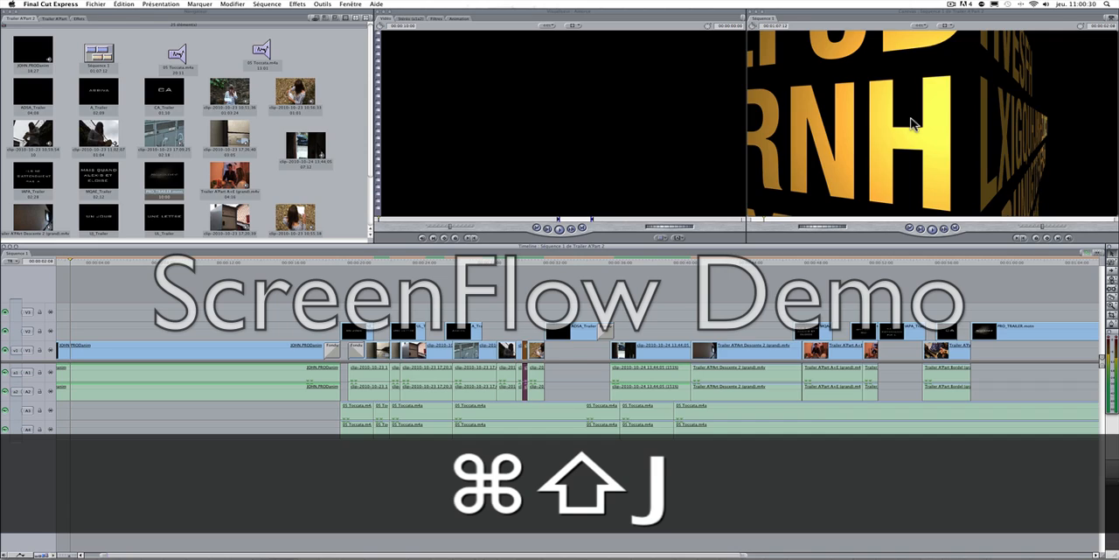
key("shift+super+n")
Step: Save the project as TutoFC in the Documents folder and move its sequence icon to the browser's upper corner
key("shift+super+s")
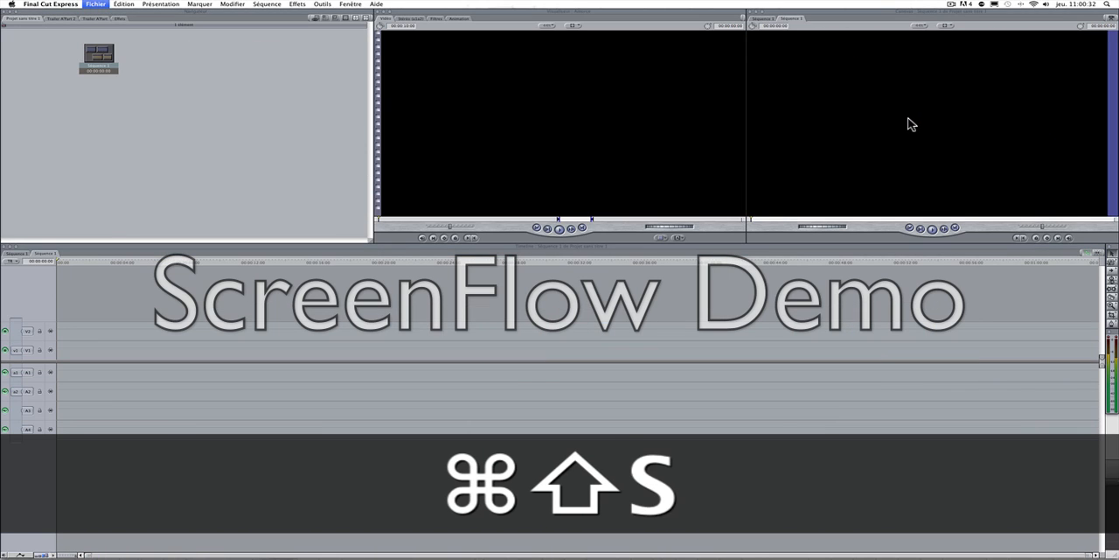
type("TUTO")
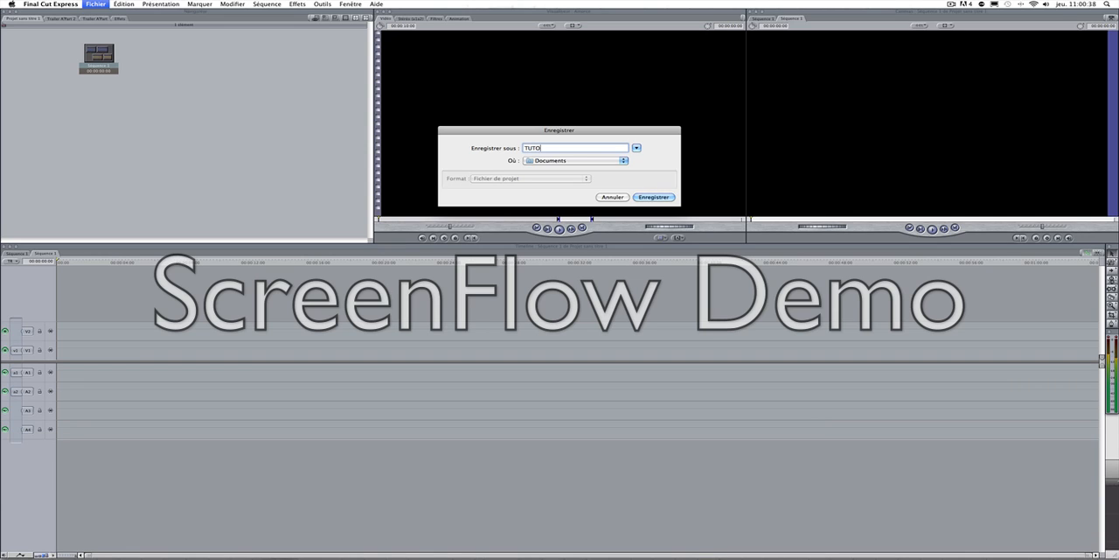
key("BackSpace")
key("BackSpace")
key("BackSpace")
type("uto")
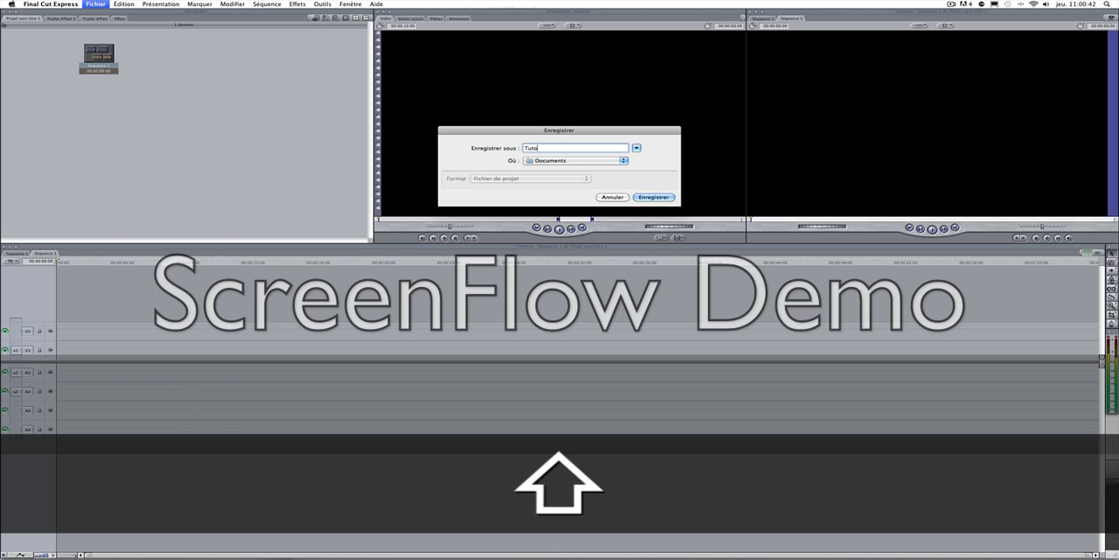
type("FC")
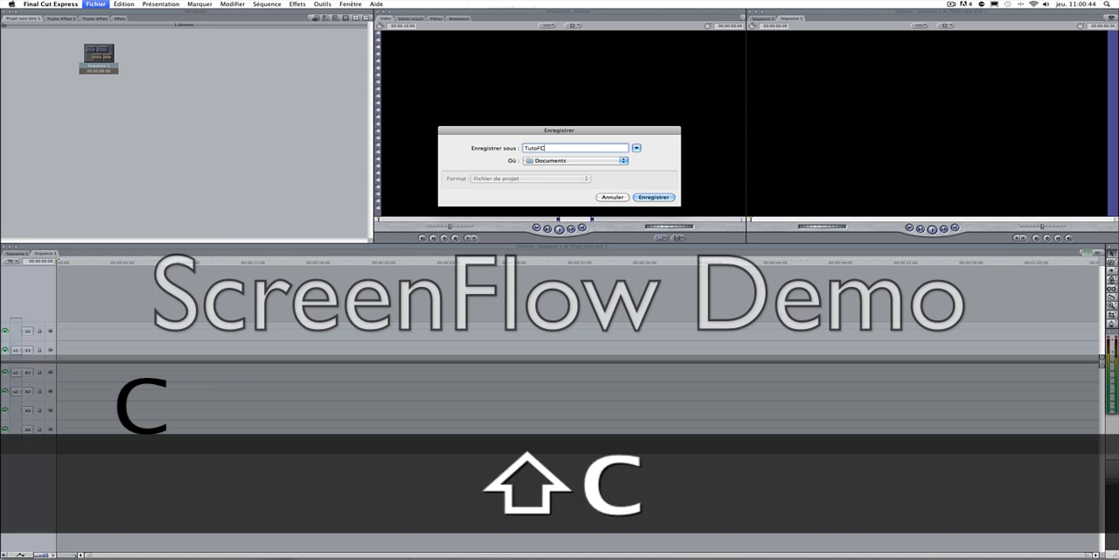
key("Return")
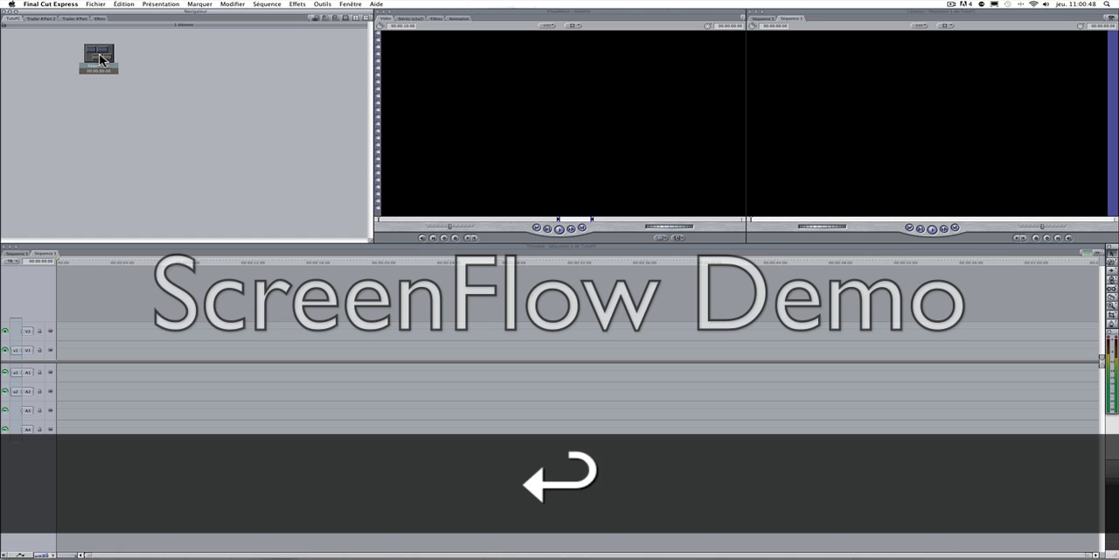
left_click_drag(98, 55, 26, 45)
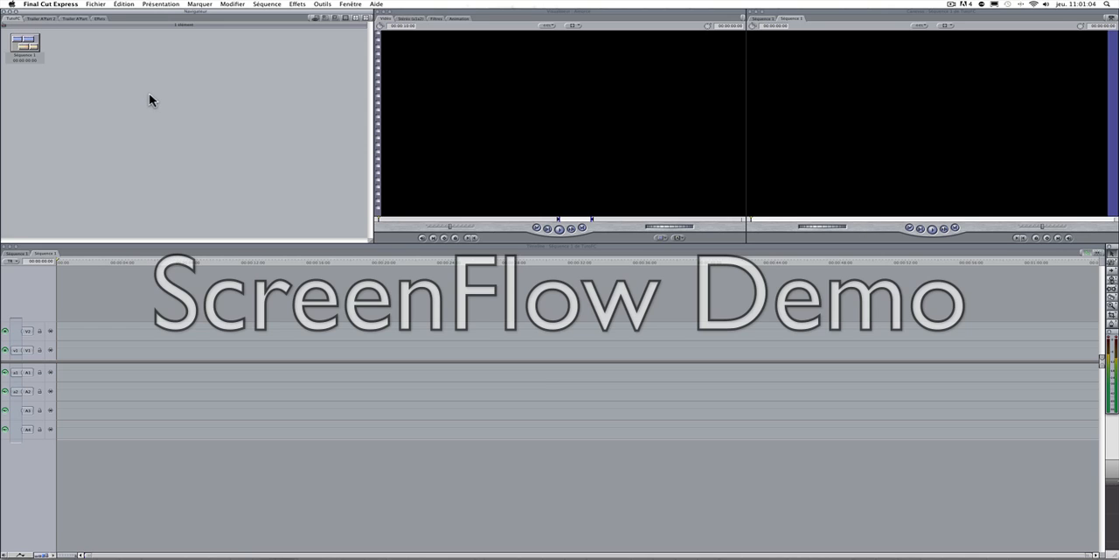
Step: Import the first clip of the event listed just below StopYouTube in the Séquences media library
key("super")
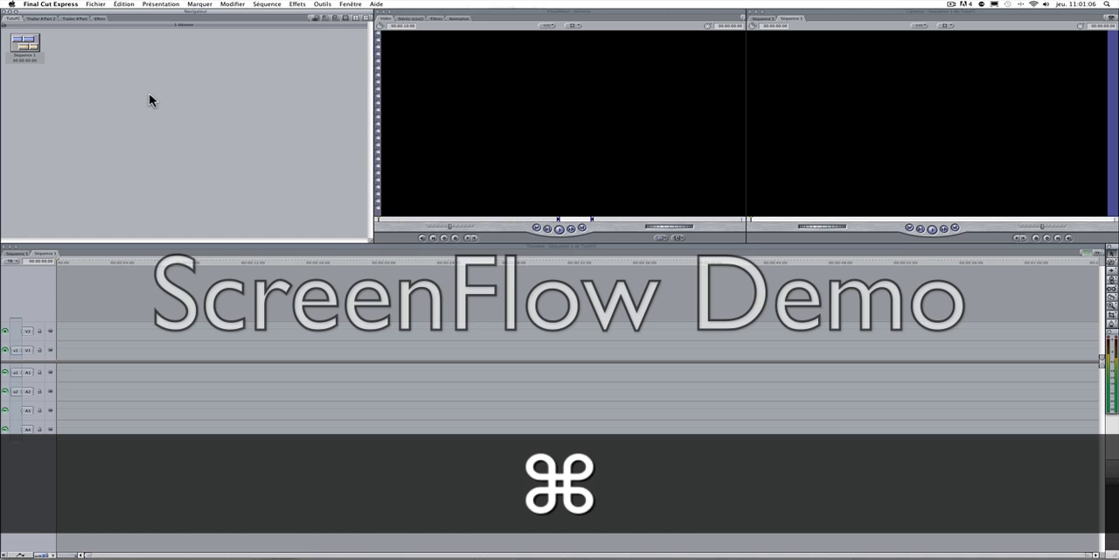
key("super+i")
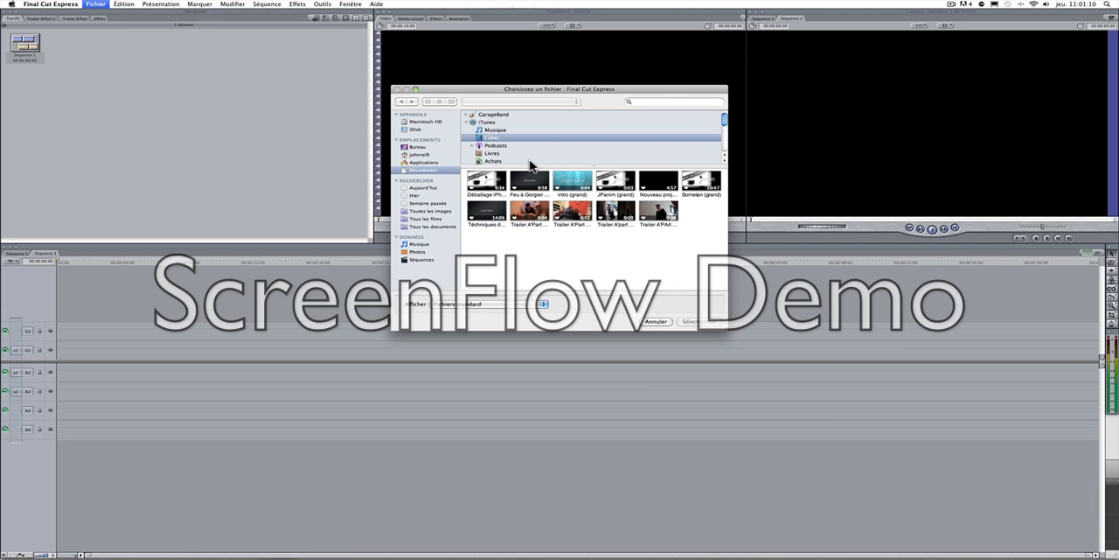
left_click(429, 260)
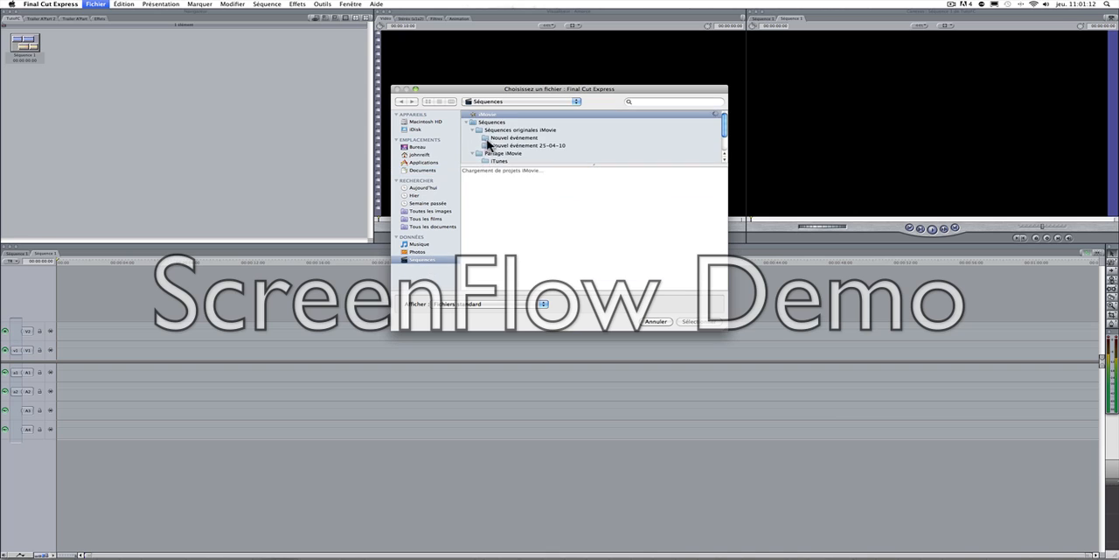
scroll(500, 150, "down", 3)
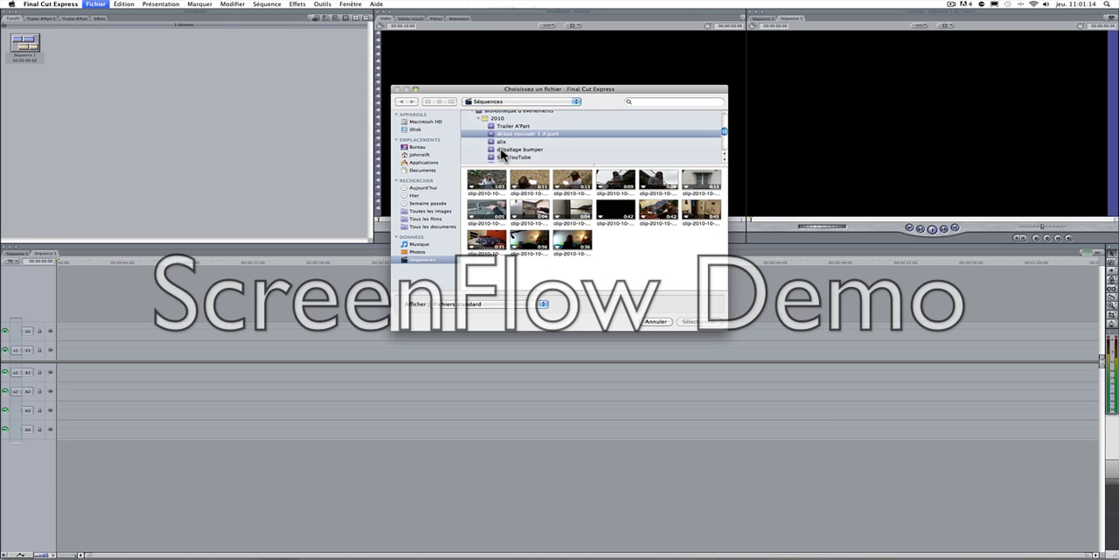
scroll(500, 154, "down", 3)
left_click(502, 133)
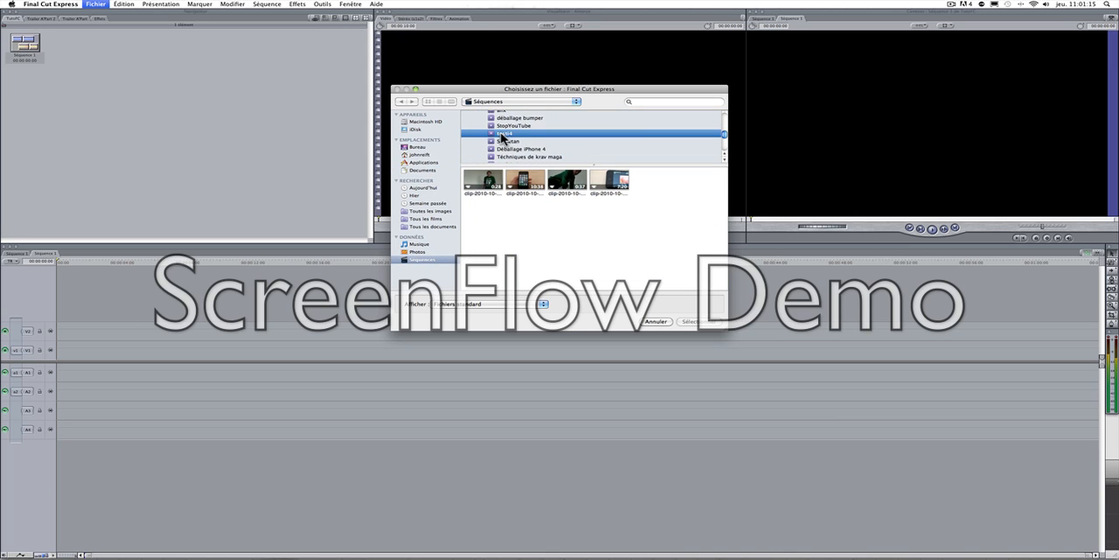
left_click(478, 186)
key("Return")
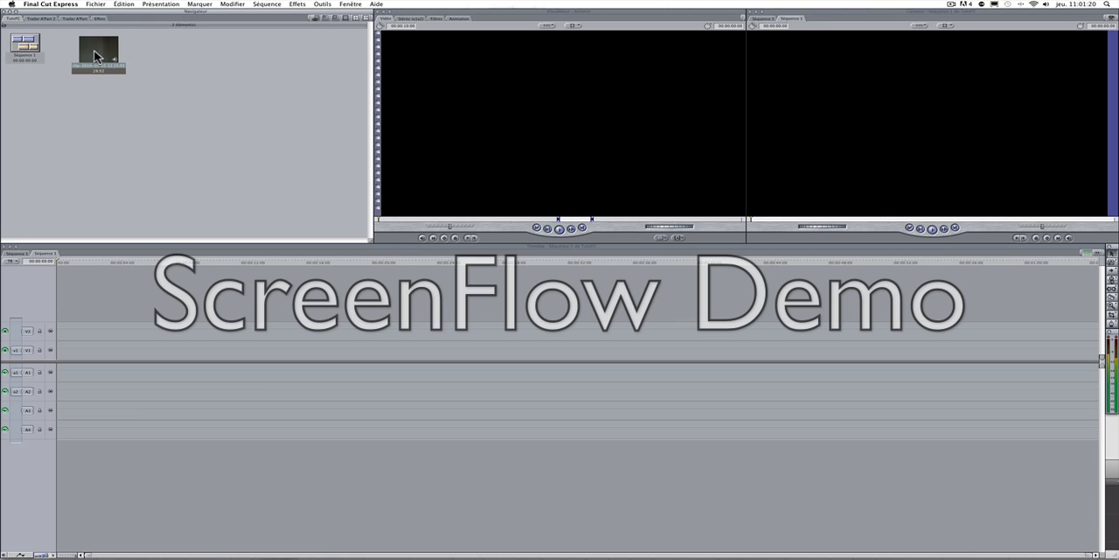
Step: Open the imported clip in the viewer and set its in point at about 2 seconds, once the boy is in frame
double_click(95, 56)
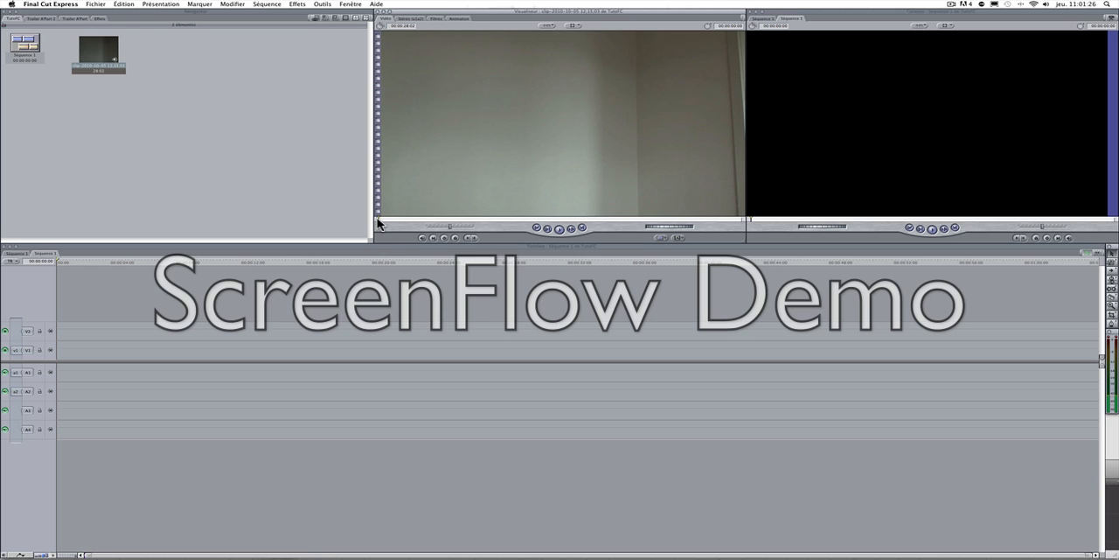
left_click_drag(377, 218, 405, 220)
key("i")
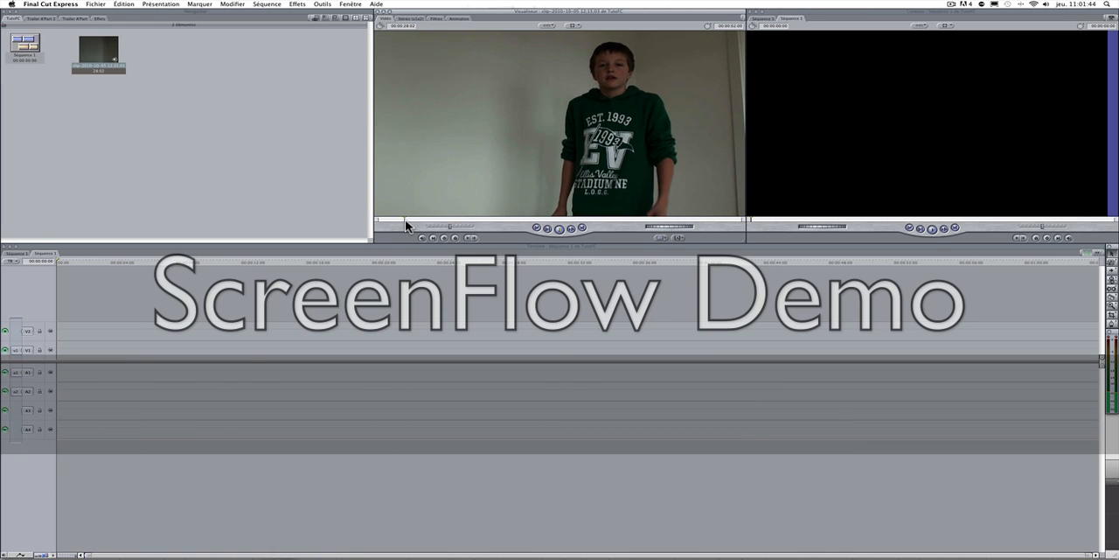
left_click_drag(405, 220, 408, 221)
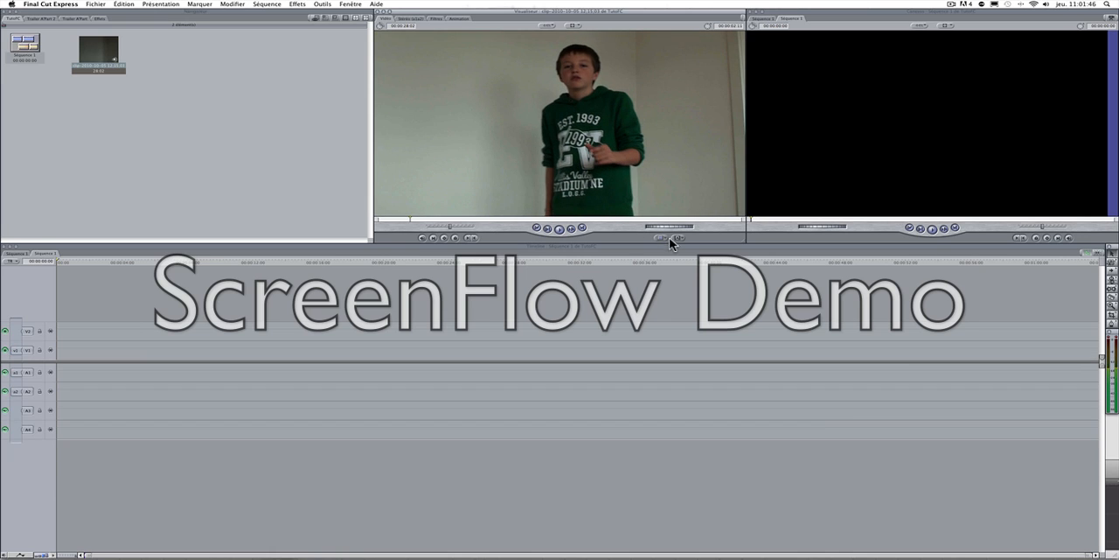
left_click_drag(673, 225, 654, 225)
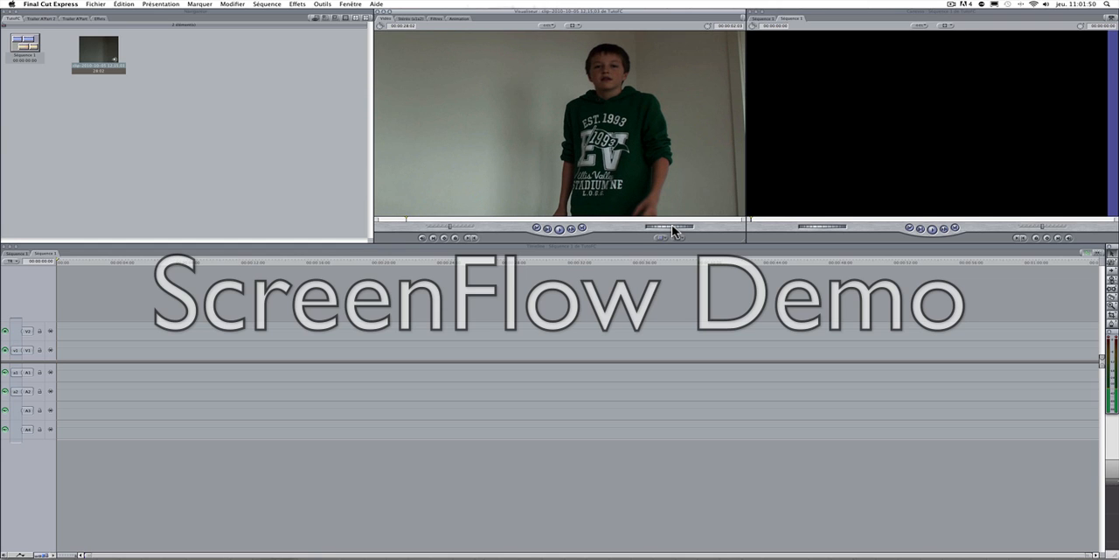
key("i")
Step: Play part of the clip and set its out point at about 24 seconds, before the boy leaves the frame
key("space")
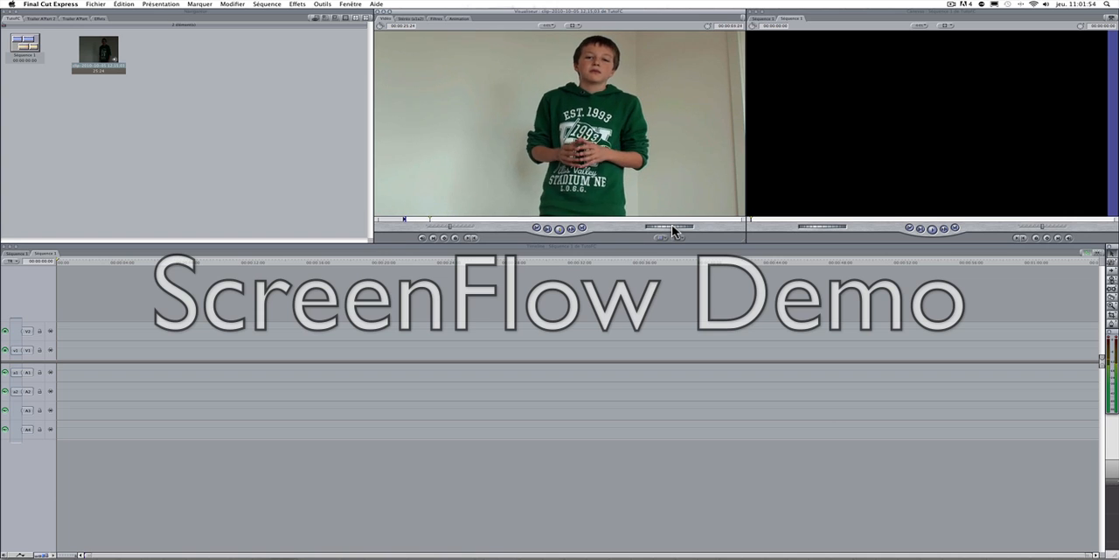
left_click(620, 219)
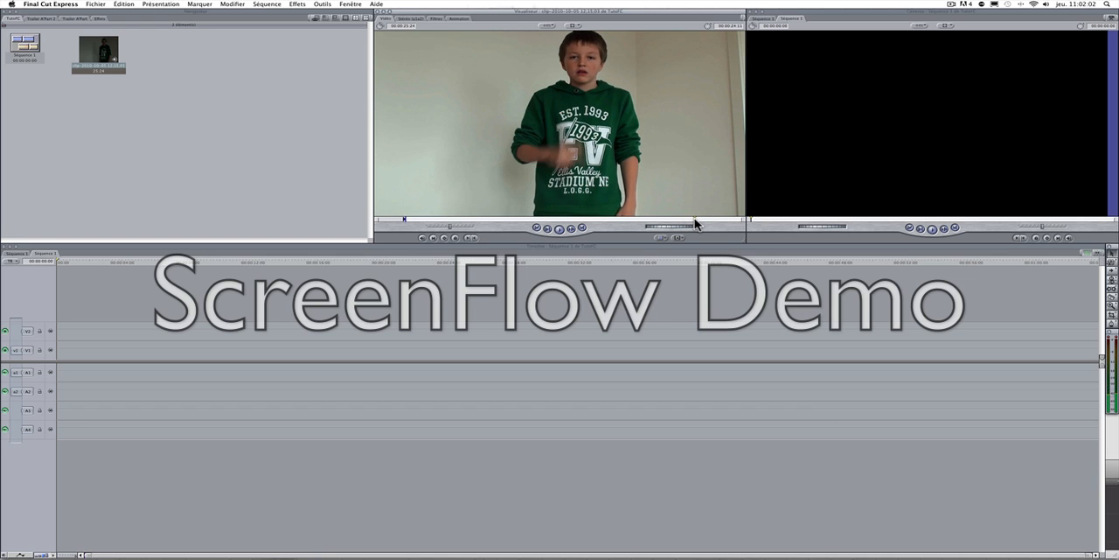
key("o")
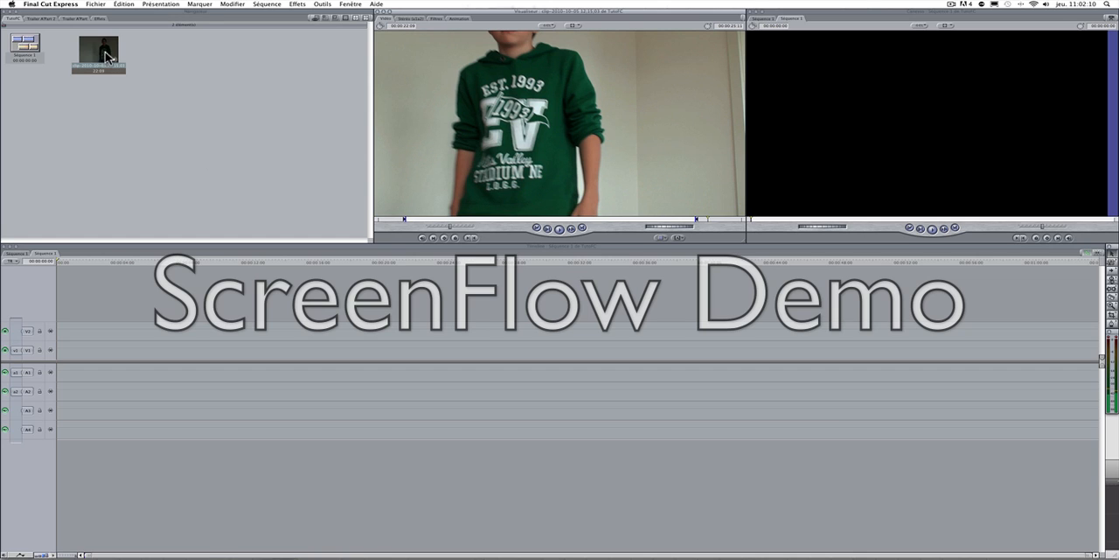
Step: Place the trimmed clip at the start of track V1, matching the sequence settings to it, and scrub to about 12 seconds
left_click_drag(103, 55, 58, 343)
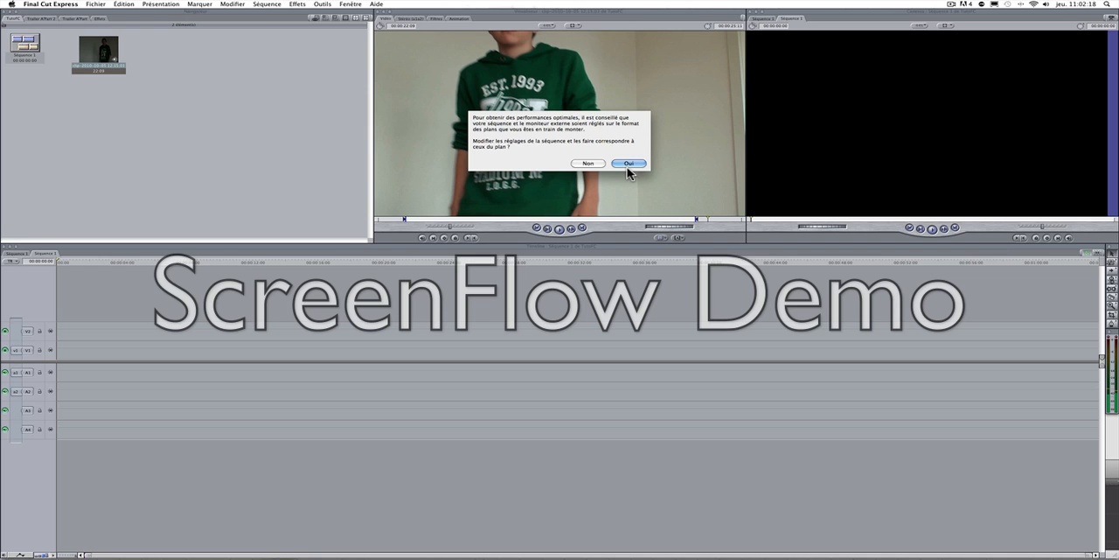
left_click(627, 165)
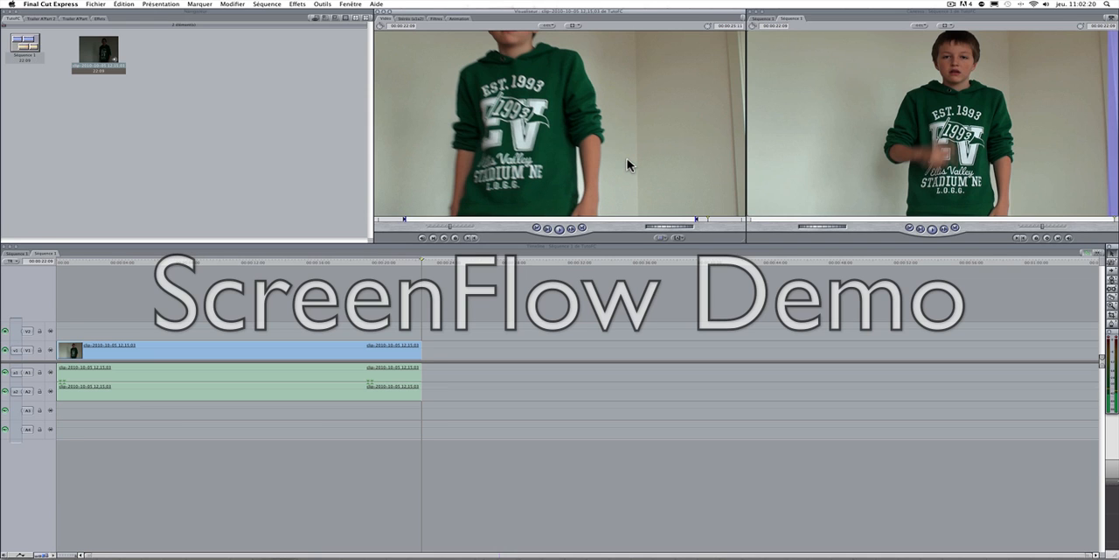
left_click_drag(183, 367, 166, 353)
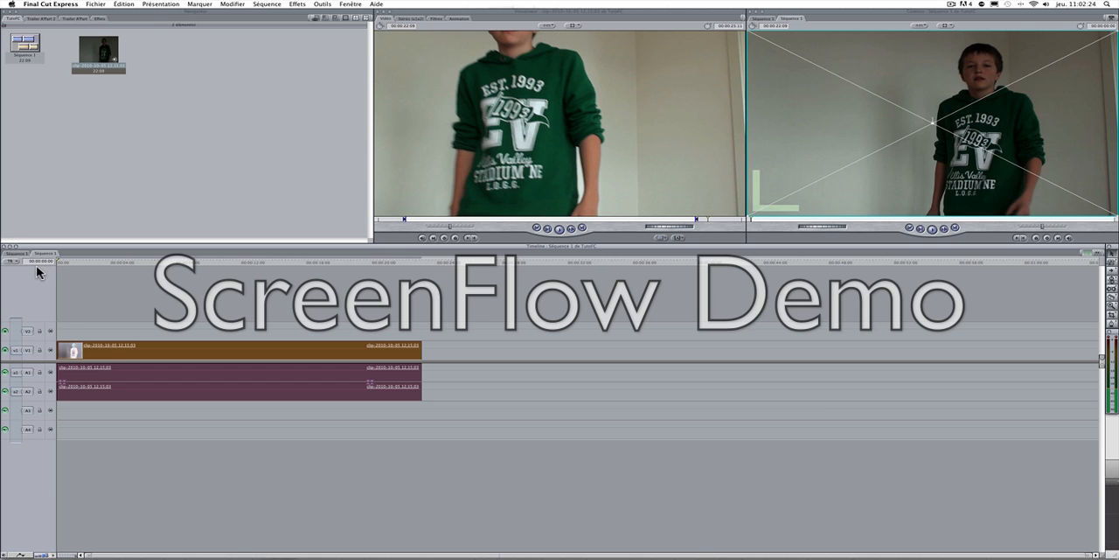
left_click_drag(58, 263, 260, 296)
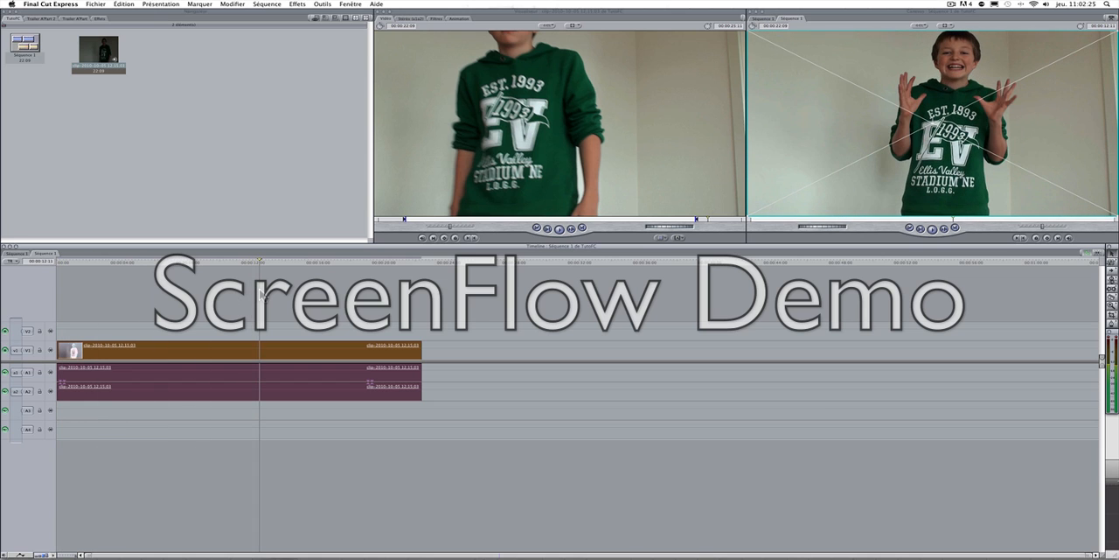
left_click(337, 313)
left_click(103, 4)
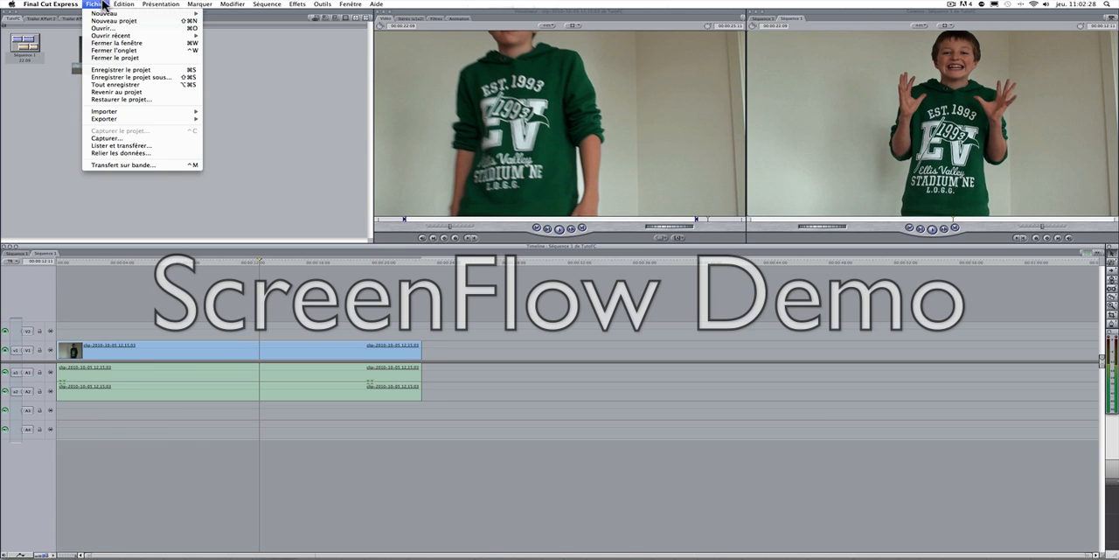
left_click(294, 112)
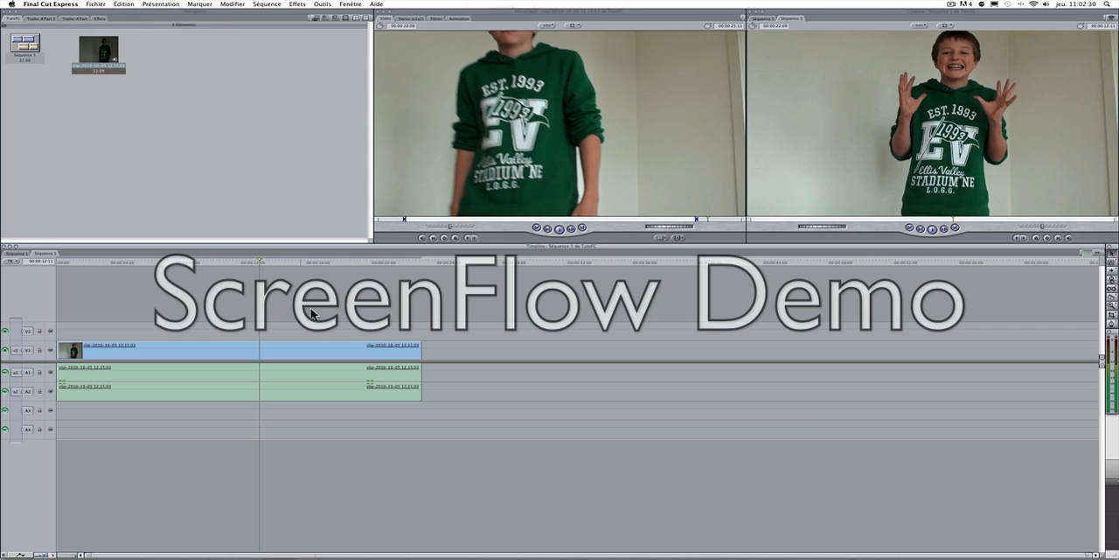
left_click(199, 4)
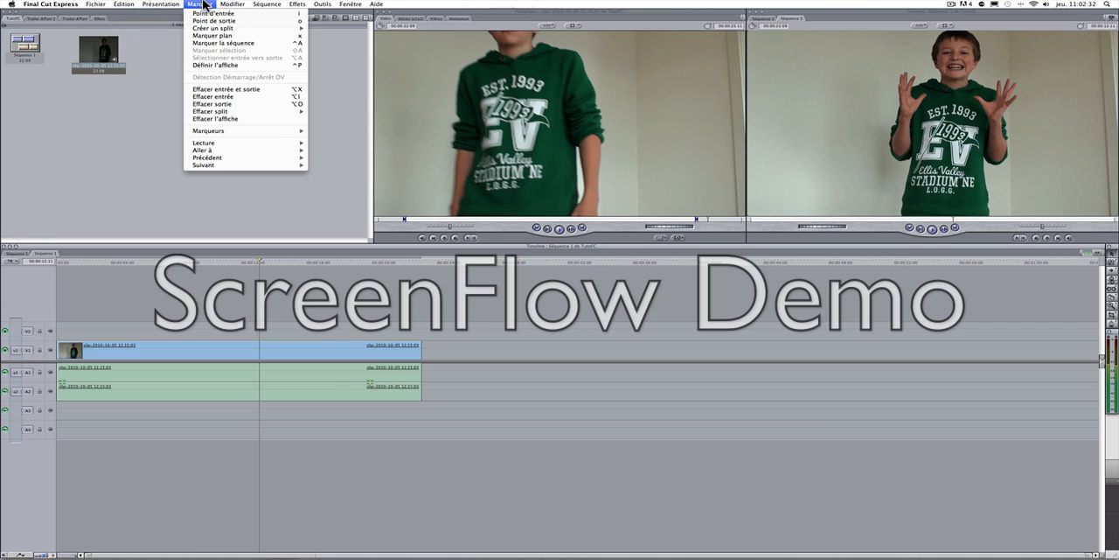
left_click(166, 117)
Step: Split the timeline clip at about 21 seconds with the Razor Blade tool, then return the playhead to about 14 seconds
left_click_drag(339, 271, 412, 260)
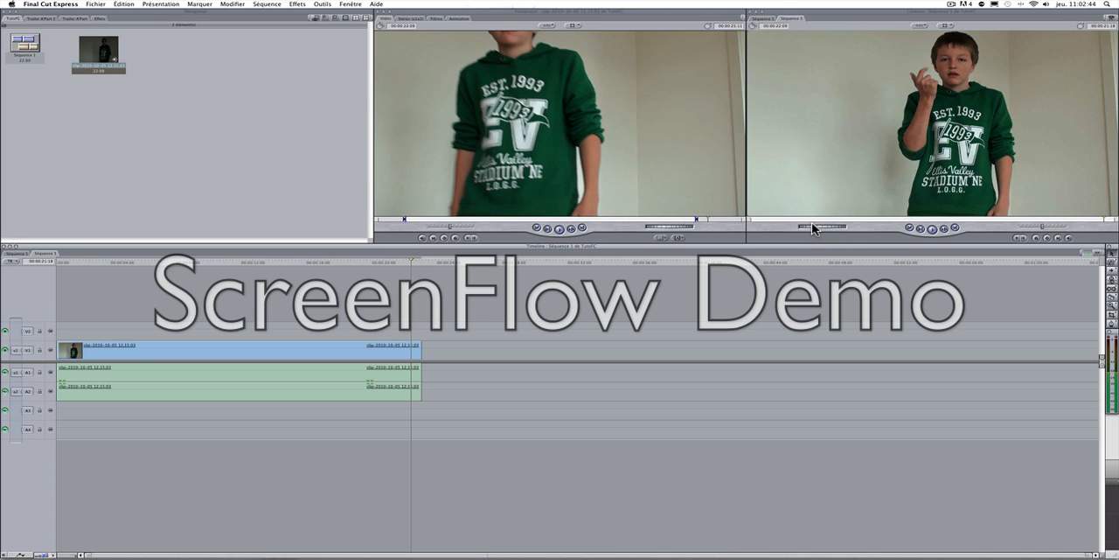
left_click_drag(820, 224, 830, 225)
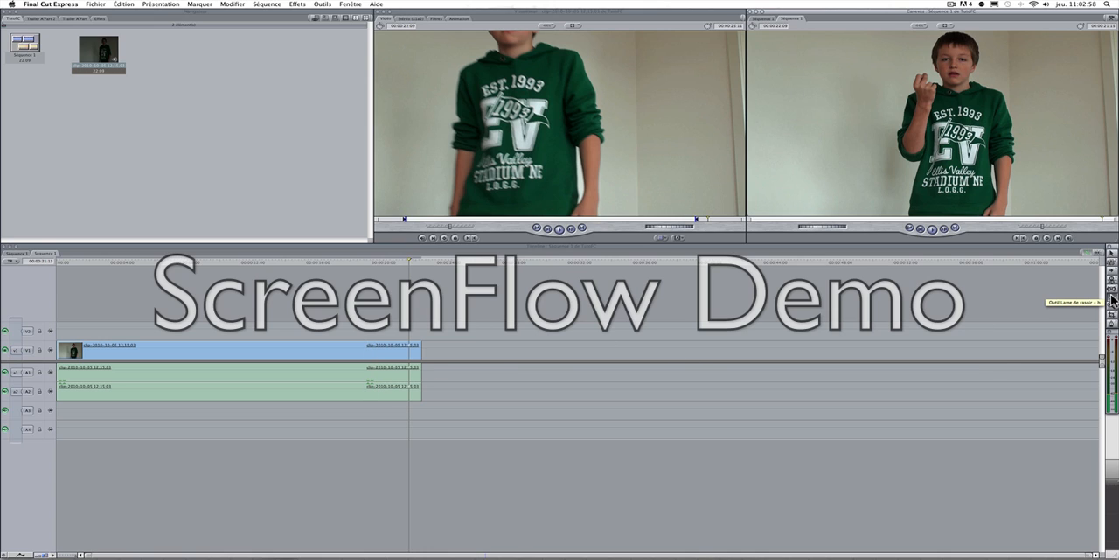
left_click(1113, 299)
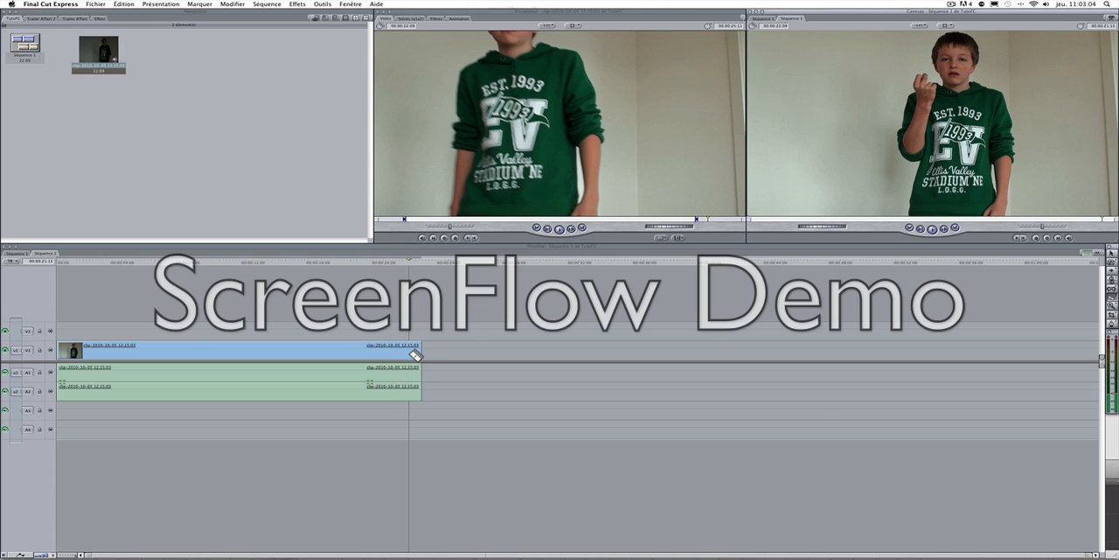
left_click(416, 354)
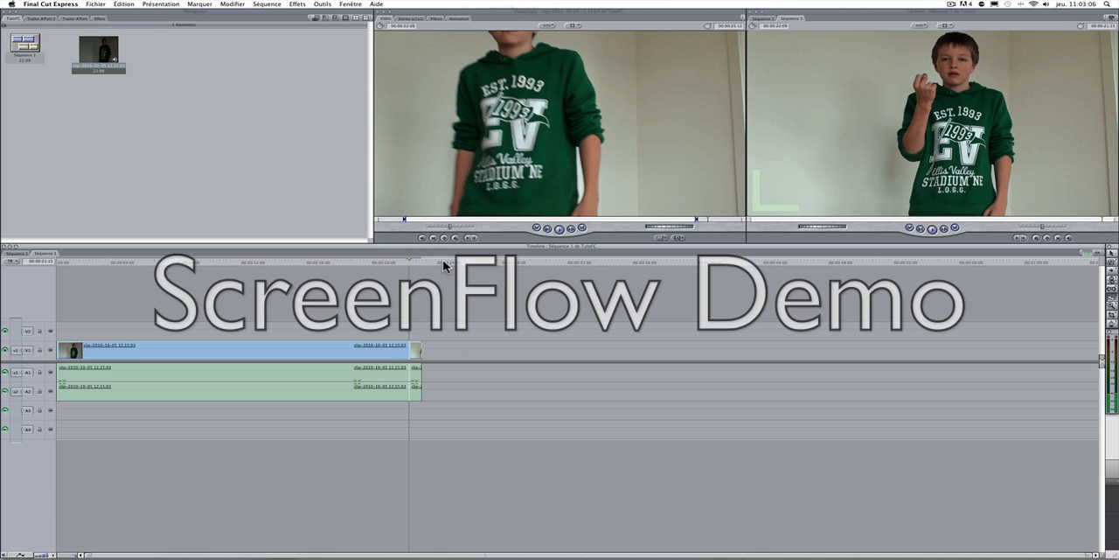
left_click(1110, 259)
left_click_drag(409, 262, 297, 274)
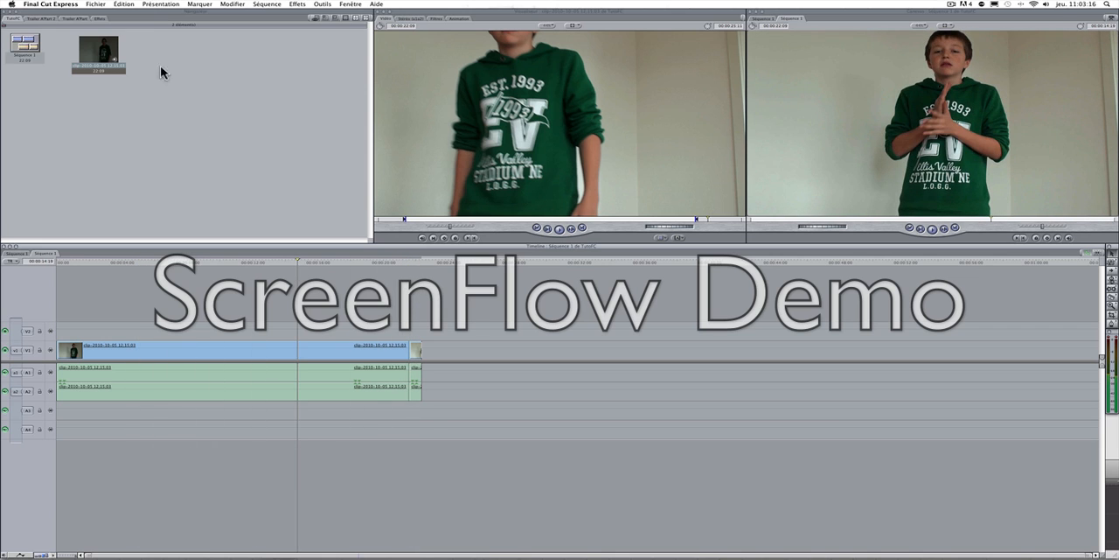
Step: Reopen the source clip, trim it to a 24-frame section at its end, and place it on track V2 above the split-off tail
double_click(105, 64)
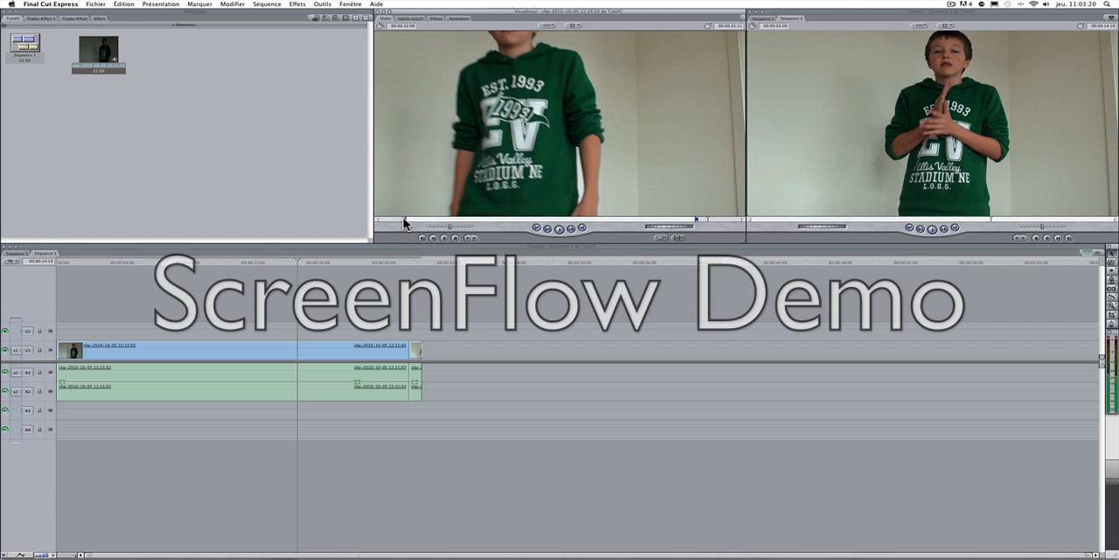
left_click_drag(405, 221, 772, 225)
mouse_move(685, 223)
left_mouse_down()
mouse_move(674, 220)
mouse_move(733, 220)
left_mouse_up()
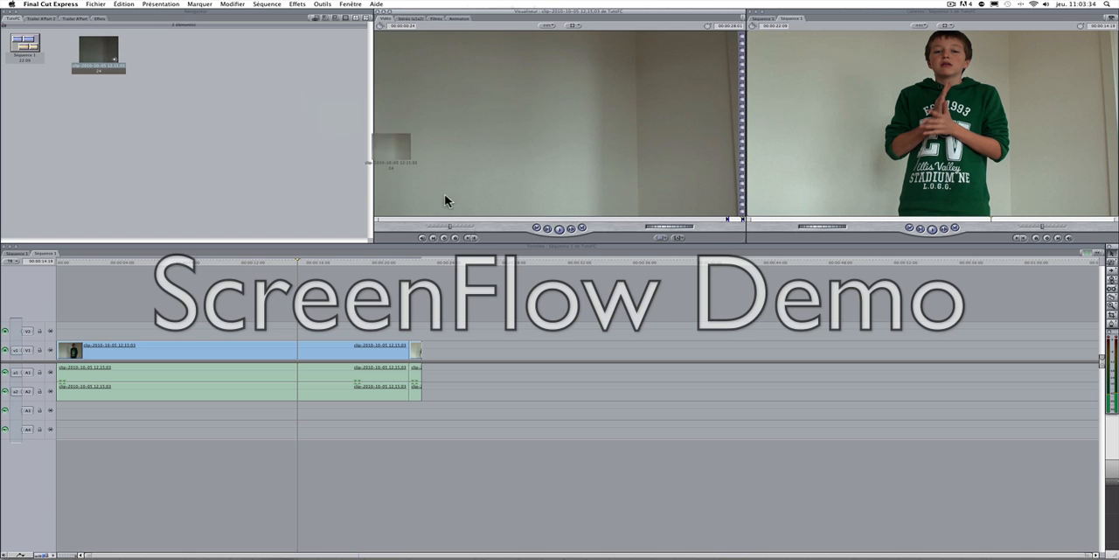
left_click_drag(444, 200, 411, 332)
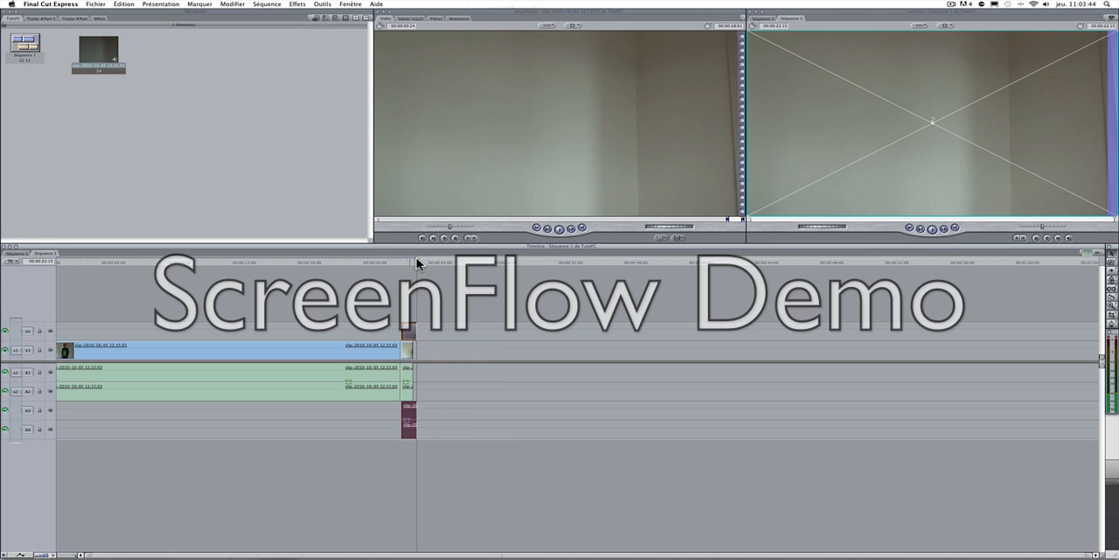
Step: Shift the V2 clip so it starts exactly at the cut at about 21 seconds, and play back the join
left_click_drag(416, 258, 400, 260)
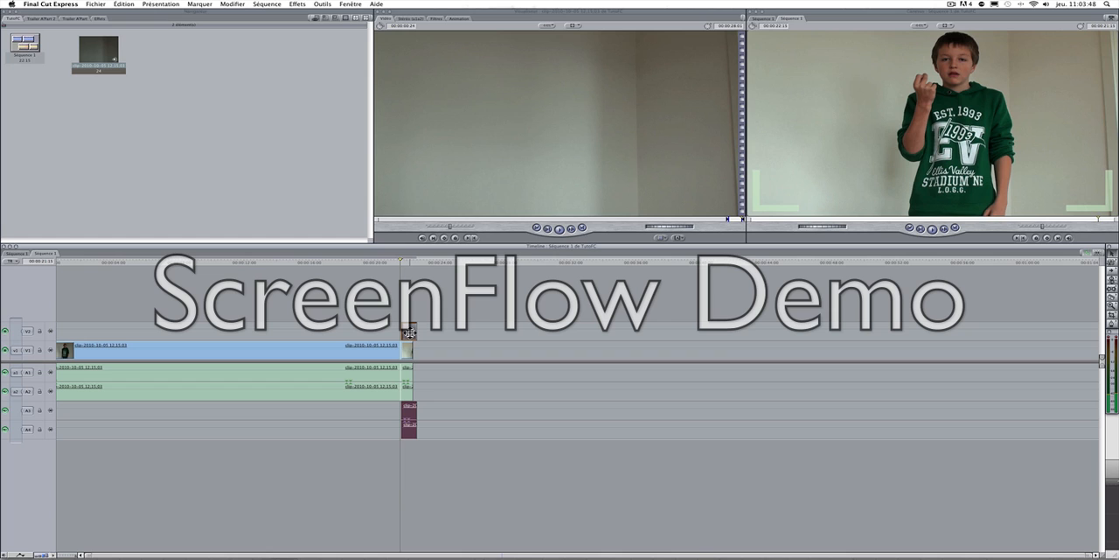
left_click_drag(408, 332, 409, 331)
key("space")
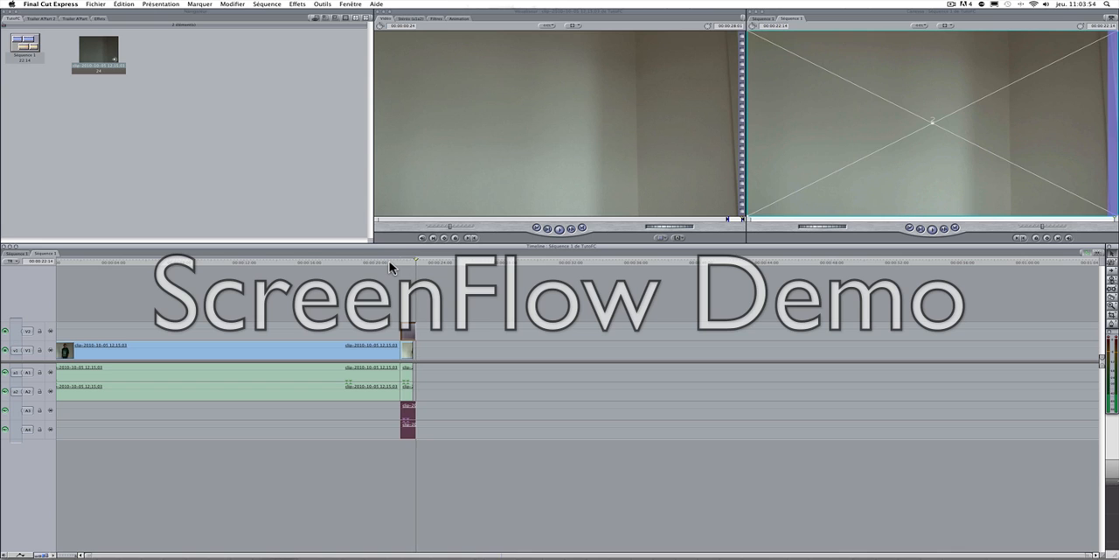
left_click(390, 259)
key("space")
left_click(390, 261)
mouse_move(388, 257)
left_mouse_down()
mouse_move(376, 257)
mouse_move(410, 263)
mouse_move(378, 259)
left_mouse_up()
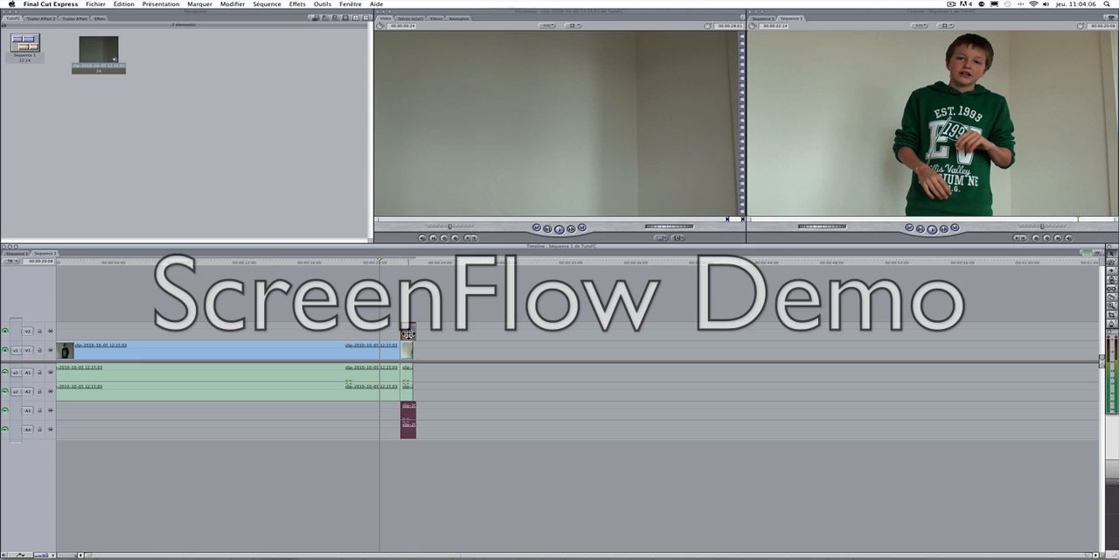
Step: Place another copy of the 24-frame clip directly after the first one on V2, and mute the audio of both V2 clips
left_click_drag(83, 40, 425, 333)
left_click(458, 332)
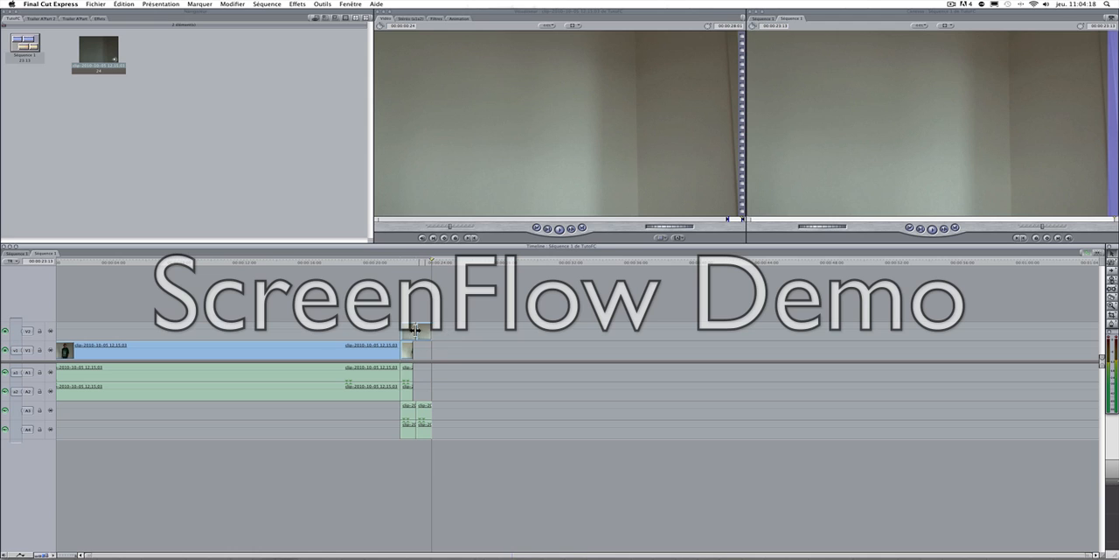
double_click(426, 415)
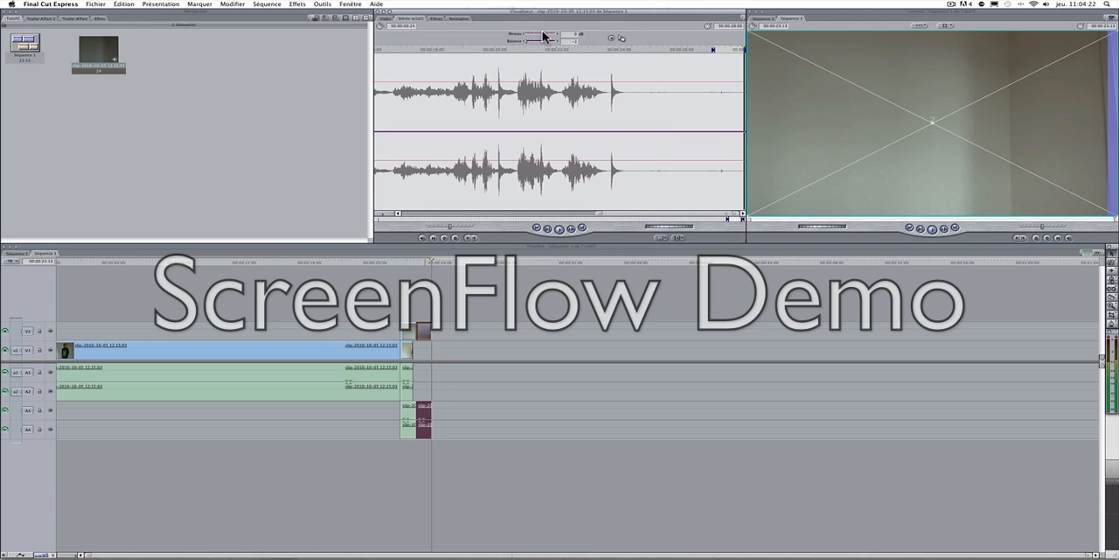
left_click_drag(533, 39, 500, 35)
double_click(408, 415)
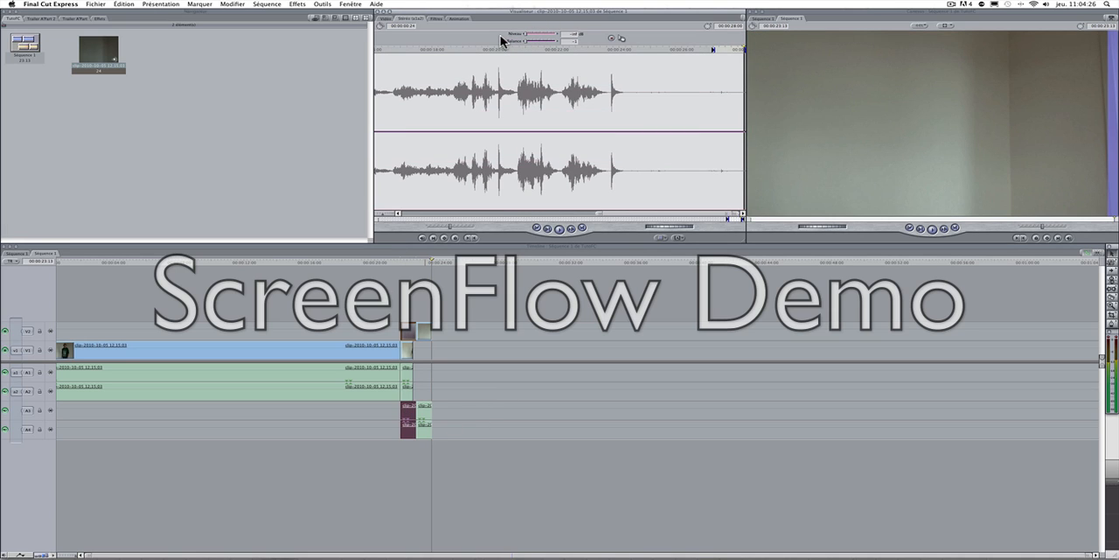
Step: Play the sequence from about 19 seconds to its end to check the cut and the muted clips
left_click_drag(393, 261, 383, 263)
left_click(404, 272)
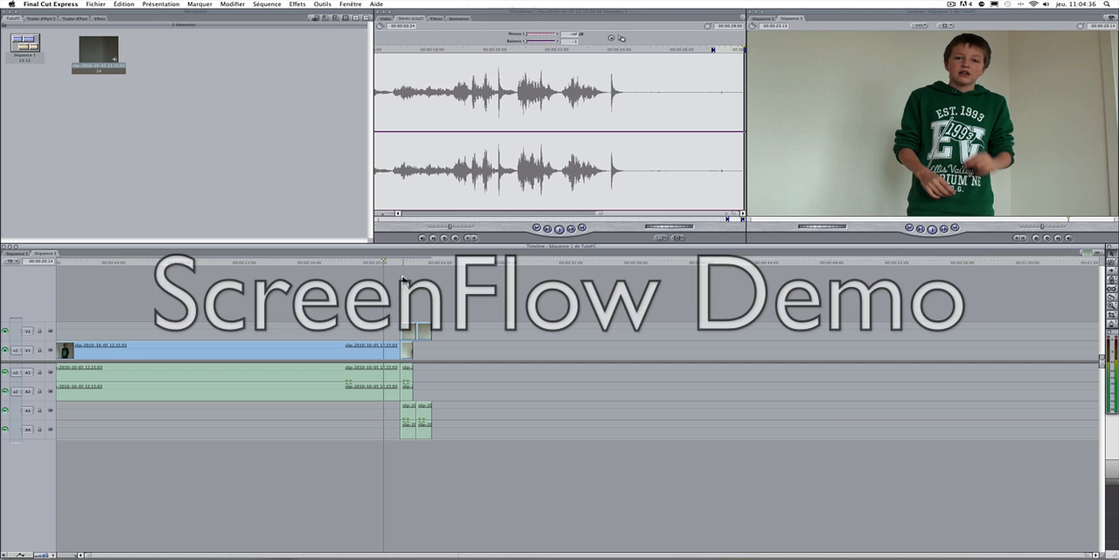
key("v")
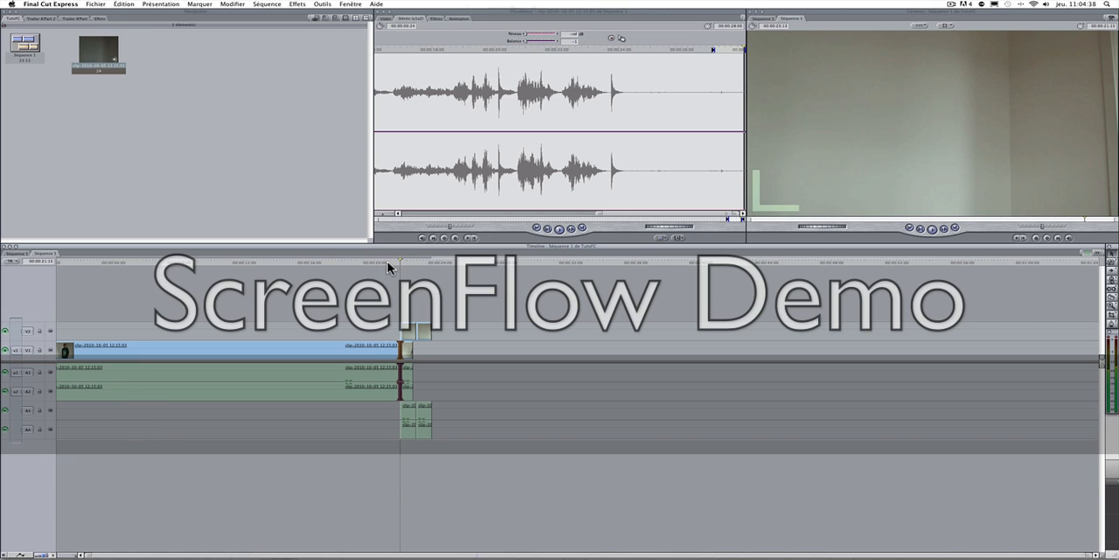
left_click_drag(388, 261, 370, 262)
left_click(396, 296)
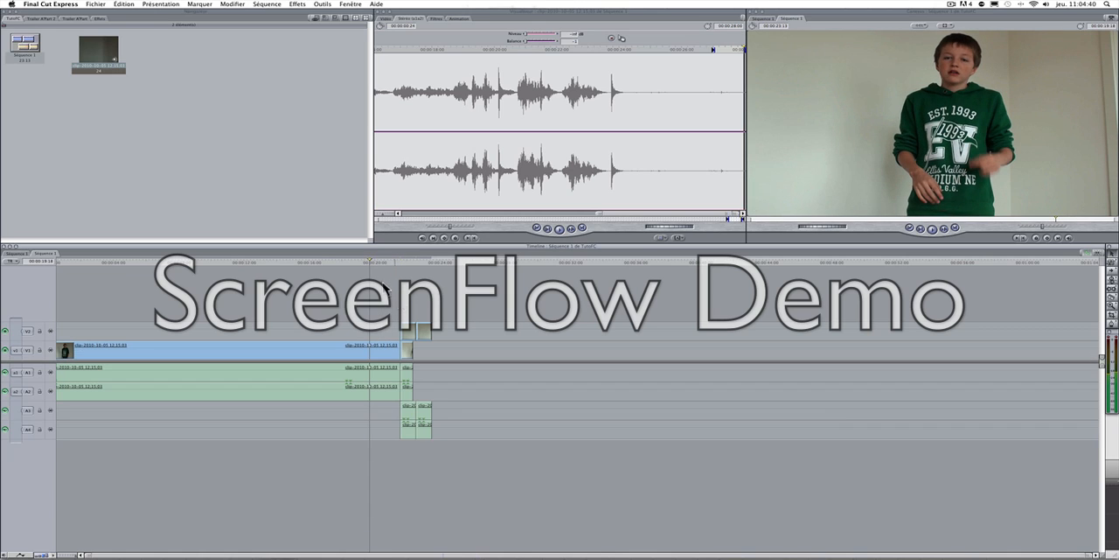
key("space")
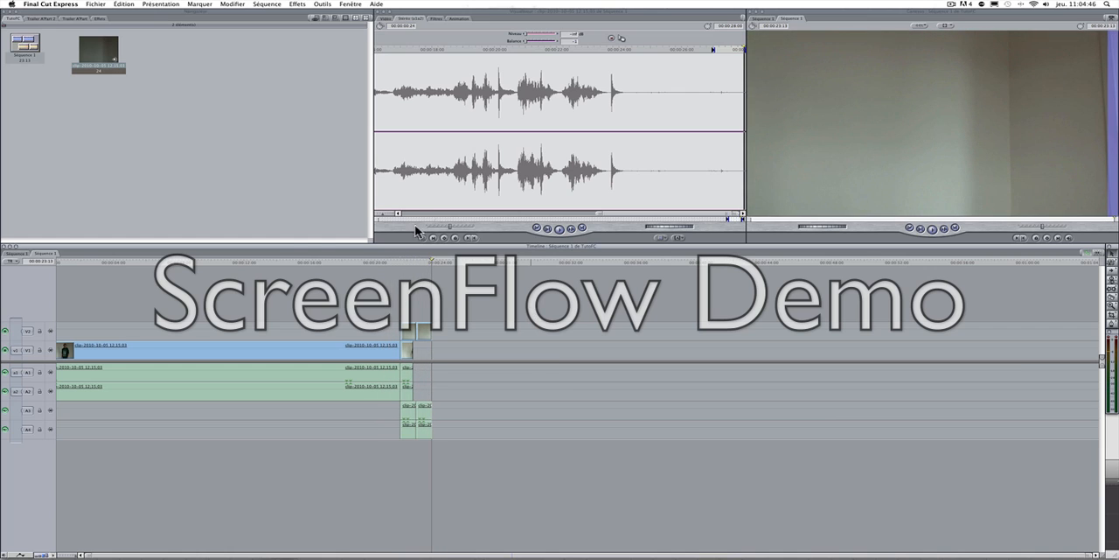
Step: Start importing a file, browse the Documents folder as icons, and preview the explosion clip
left_click(36, 146)
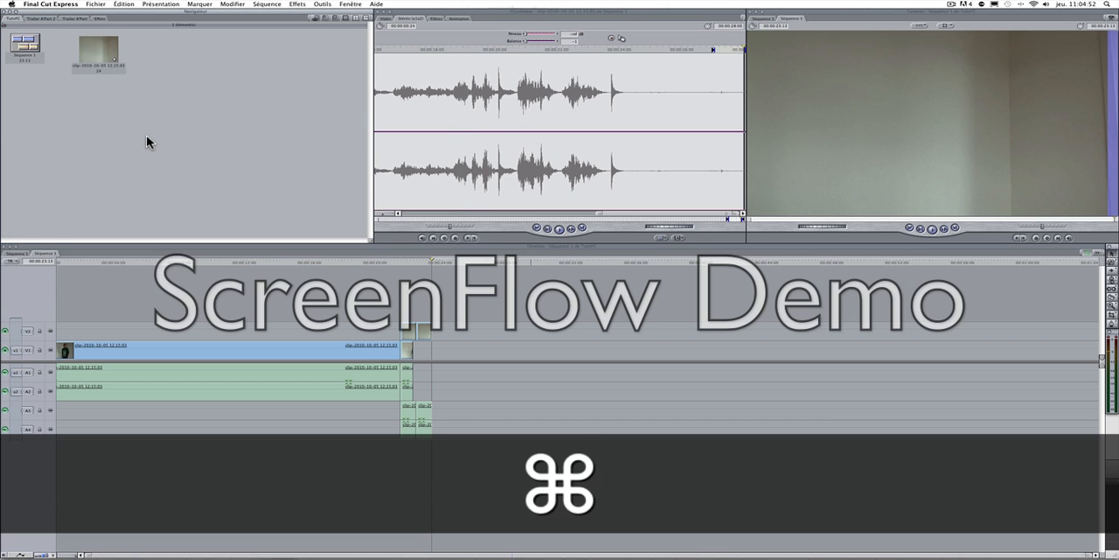
key("super+i")
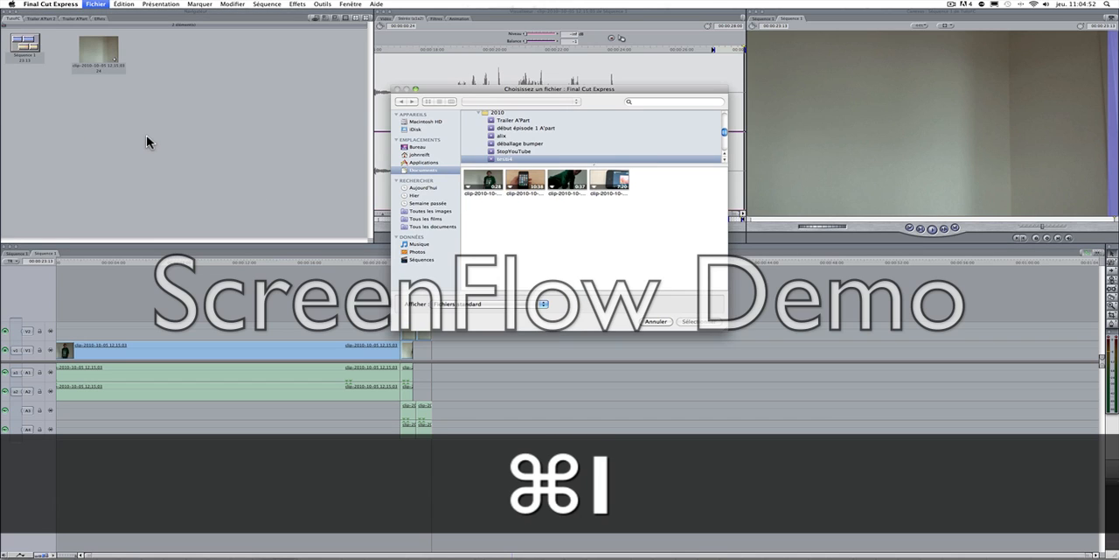
left_click(425, 170)
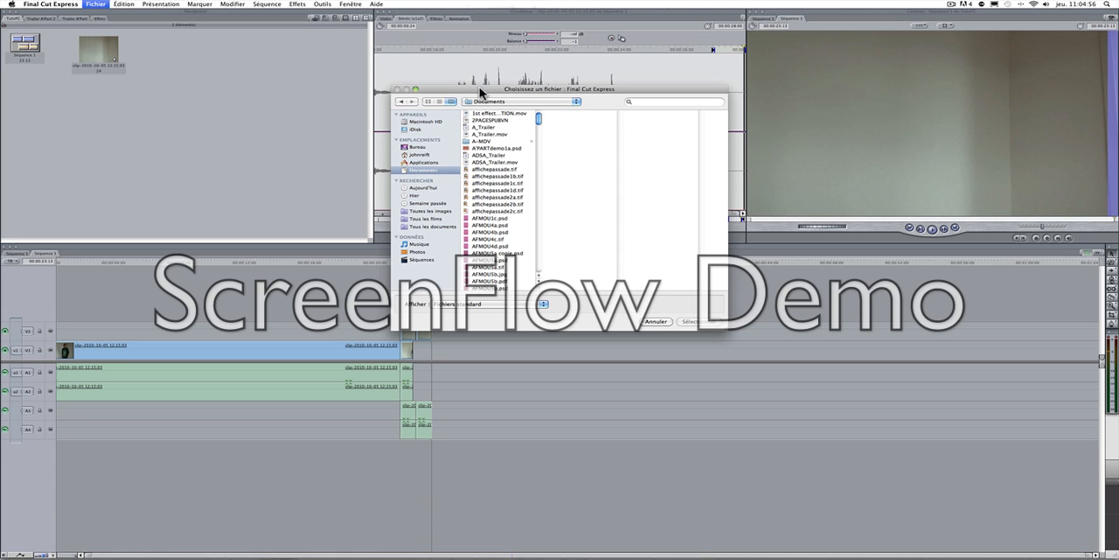
left_click(439, 100)
left_click(428, 101)
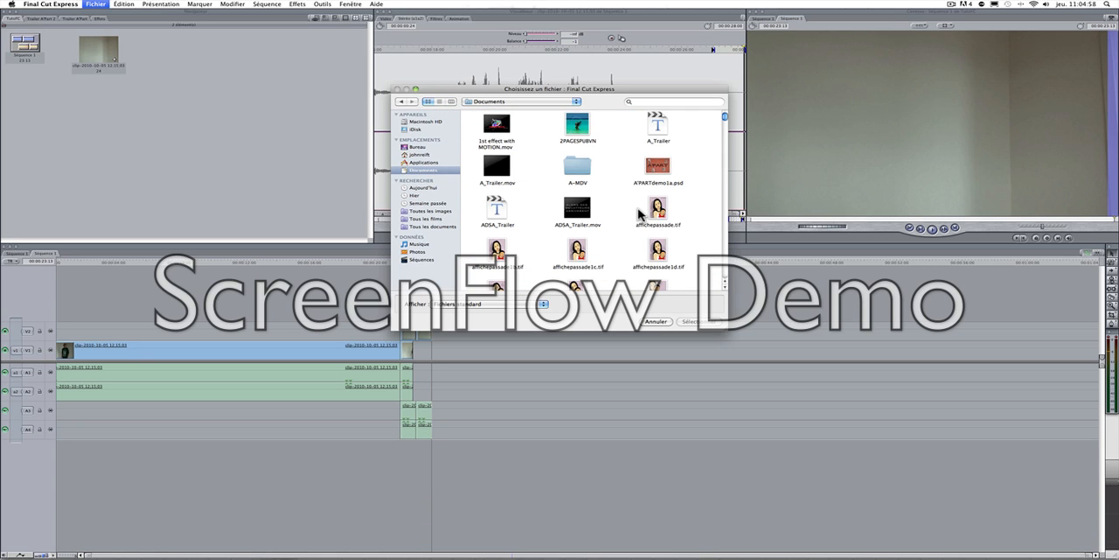
scroll(639, 212, "down", 3)
scroll(639, 213, "up", 2)
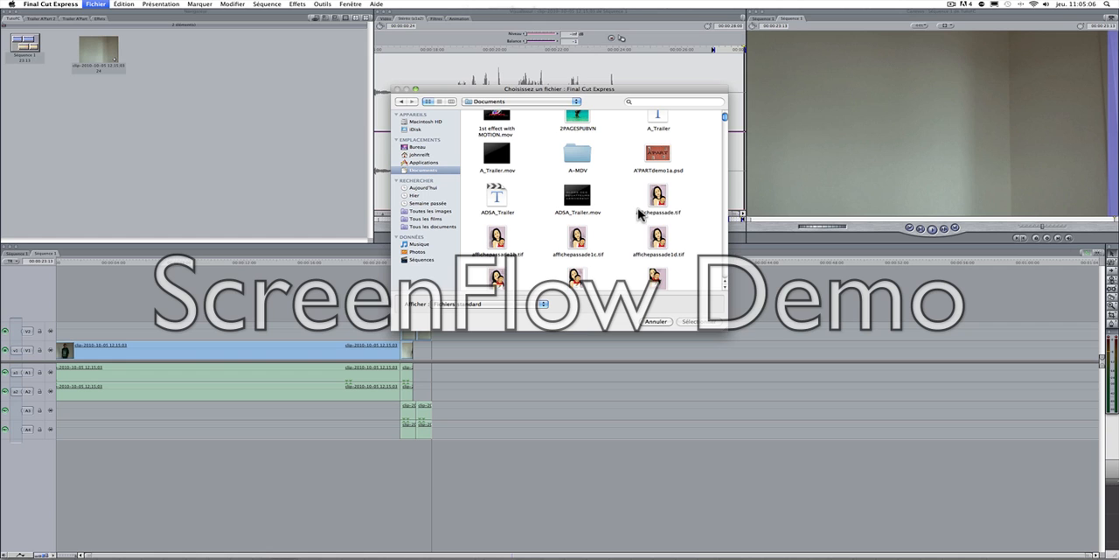
scroll(616, 203, "down", 10)
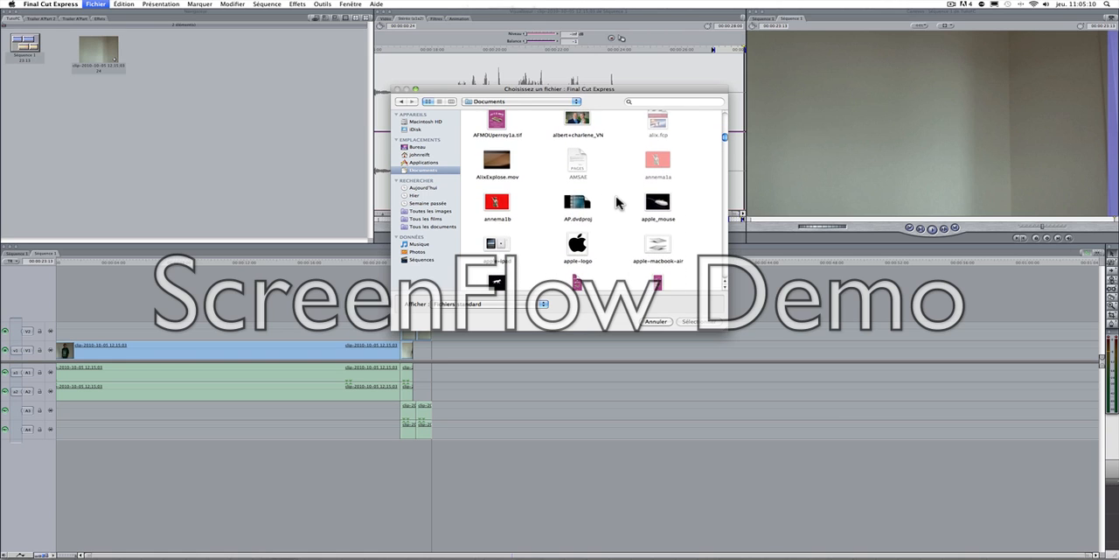
type("ex")
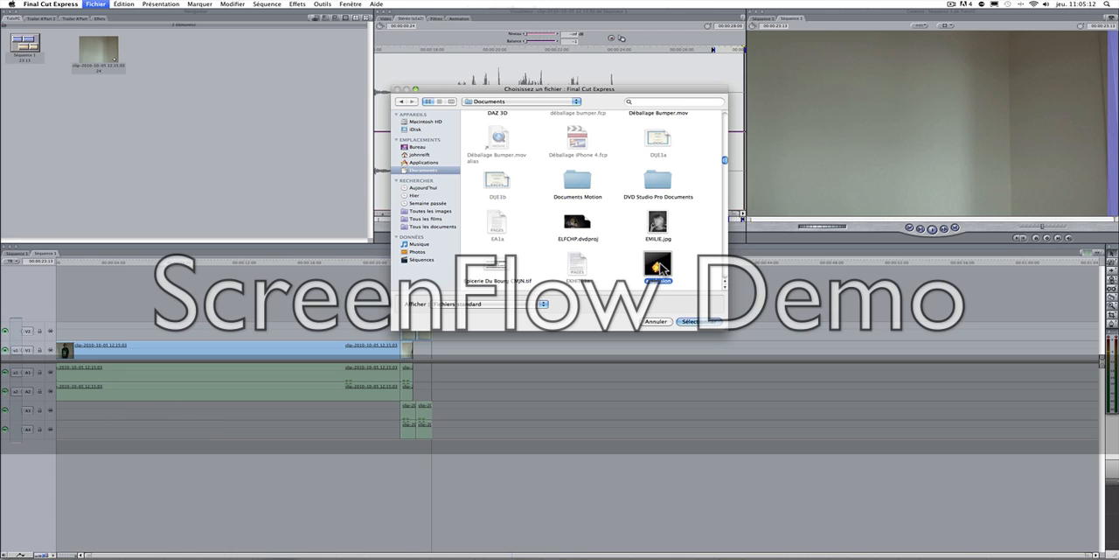
key("space")
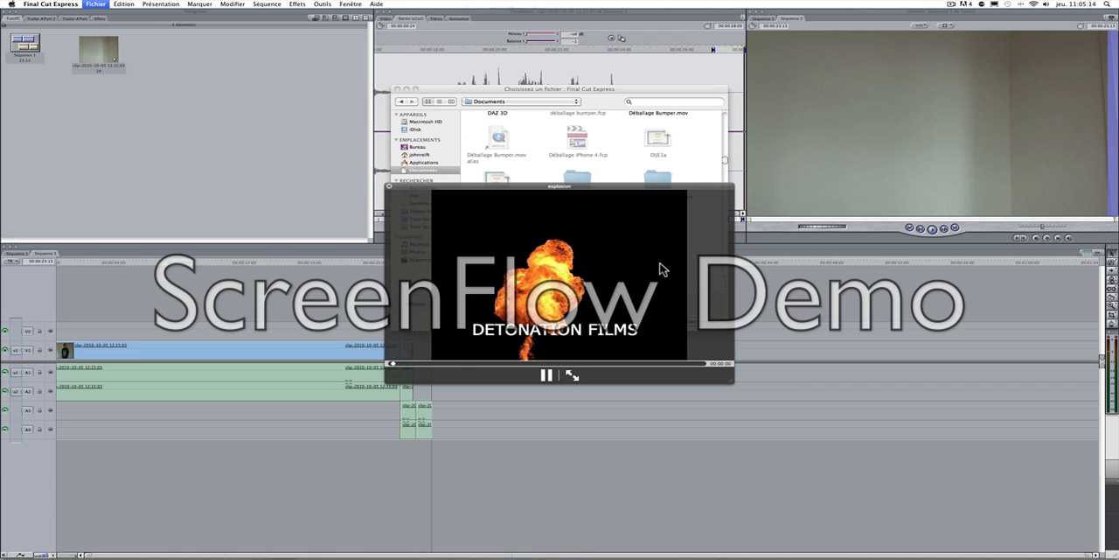
key("space")
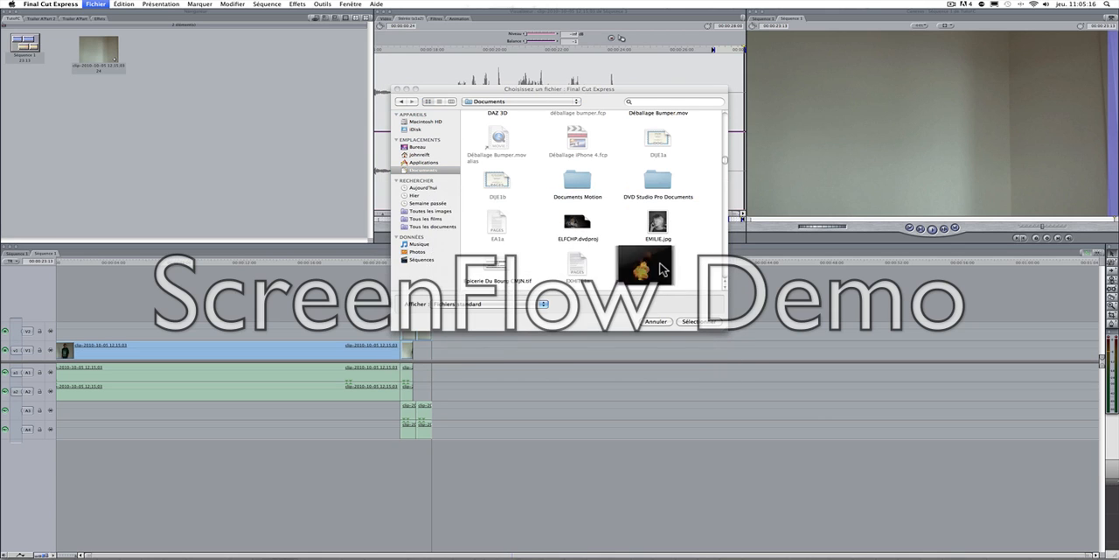
Step: Preview explosionPC.mov for comparison, import the explosion clip, and open it in the viewer
scroll(662, 269, "down", 2)
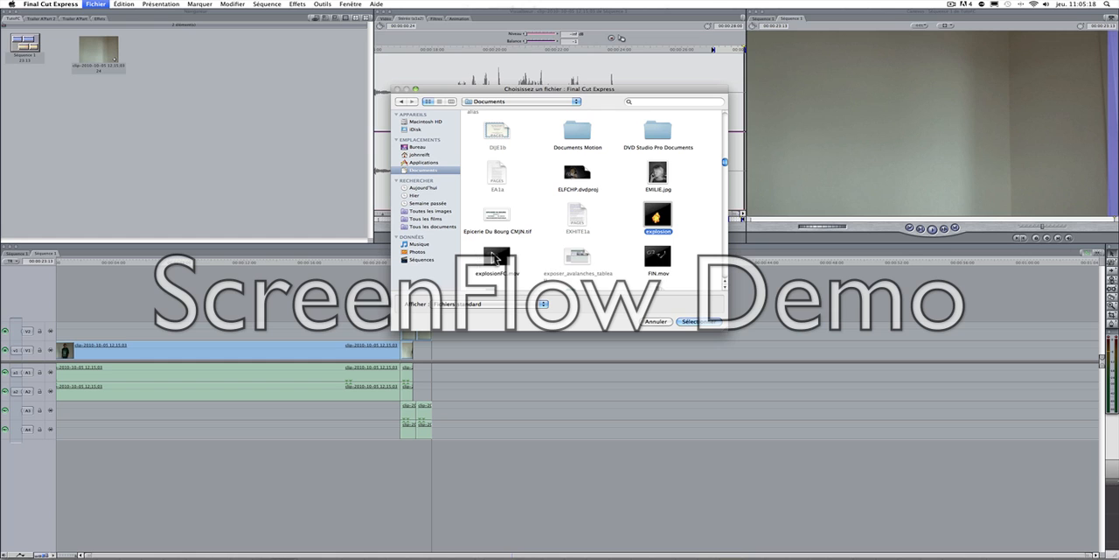
left_click(496, 259)
key("space")
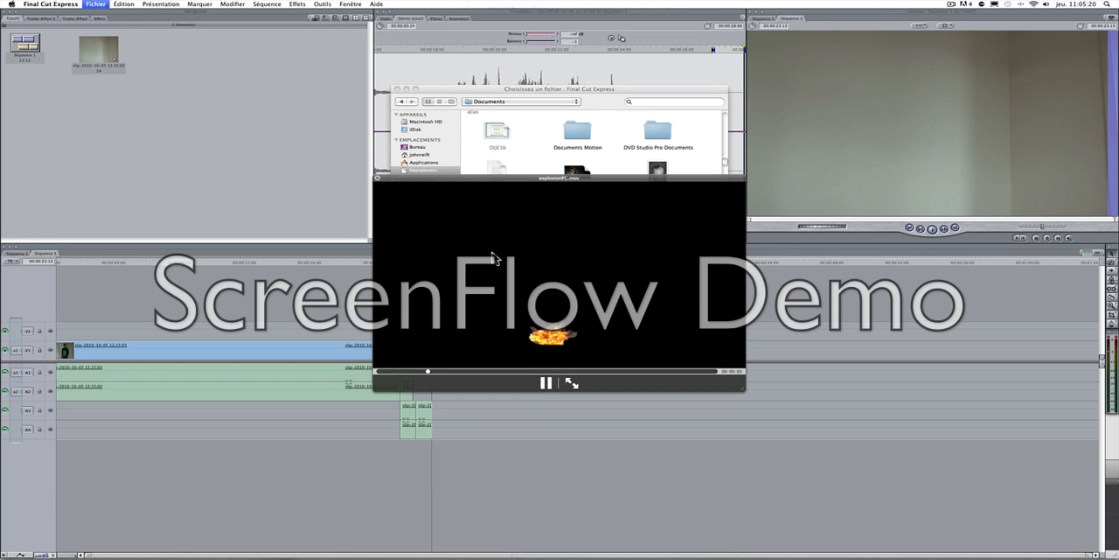
key("space")
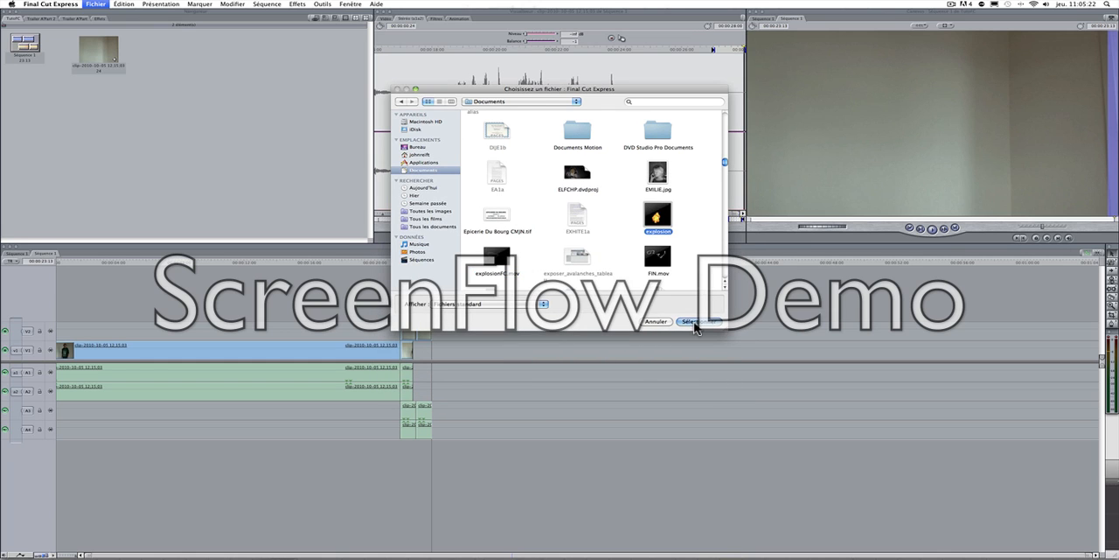
left_click(695, 324)
double_click(166, 63)
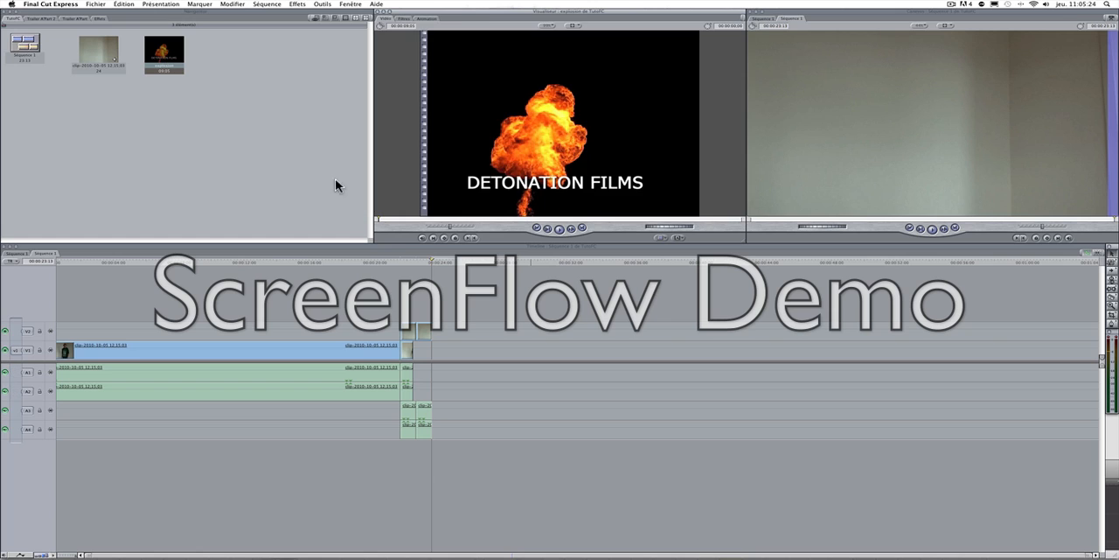
Step: Trim the explosion clip with an in point just before the blast and an out point at about 2 seconds 11 frames
mouse_move(381, 223)
left_mouse_down()
mouse_move(418, 218)
mouse_move(391, 224)
left_mouse_up()
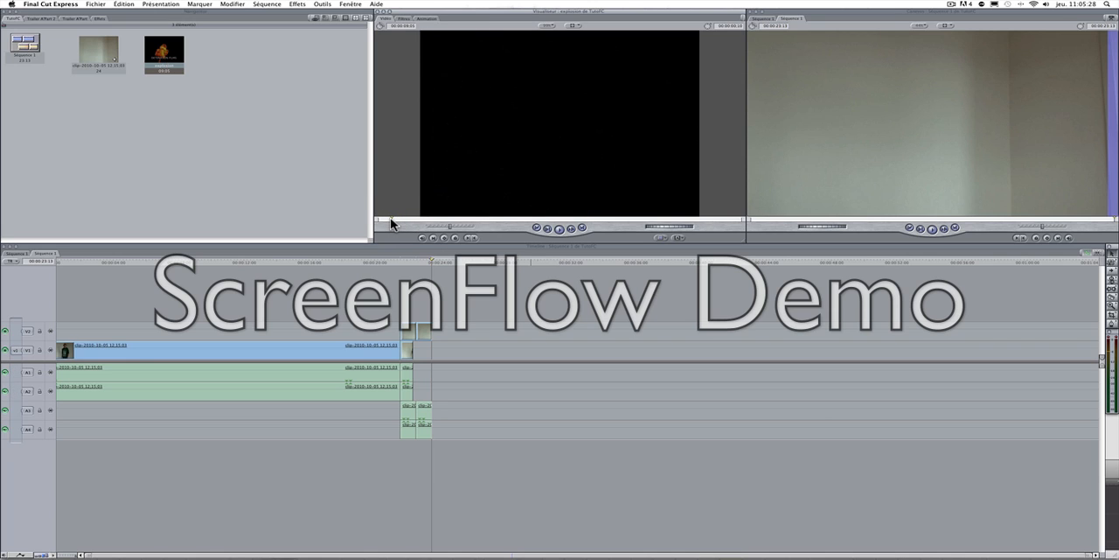
key("i")
key("space")
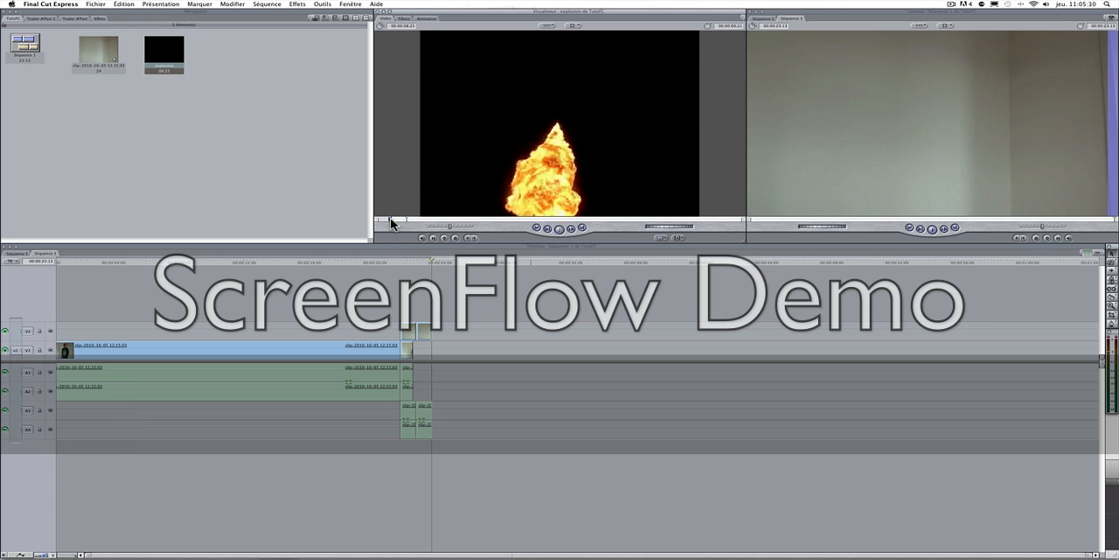
key("p")
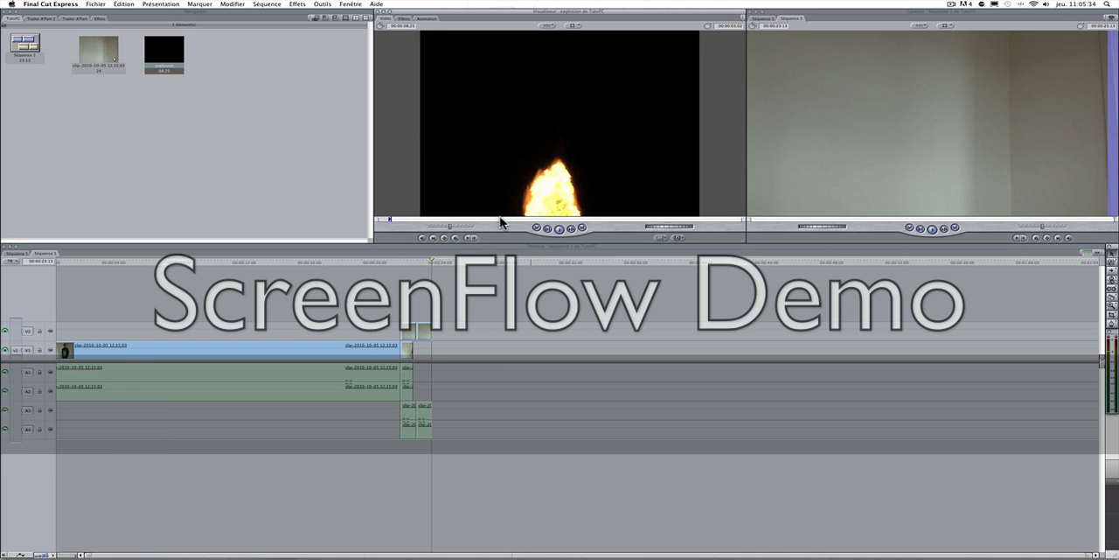
left_click_drag(497, 223, 478, 223)
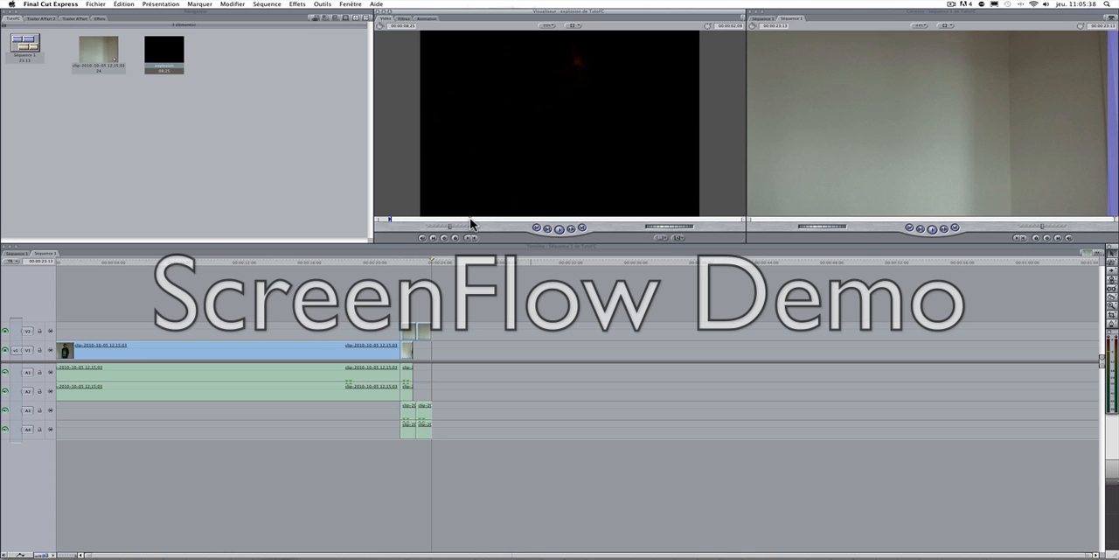
key("o")
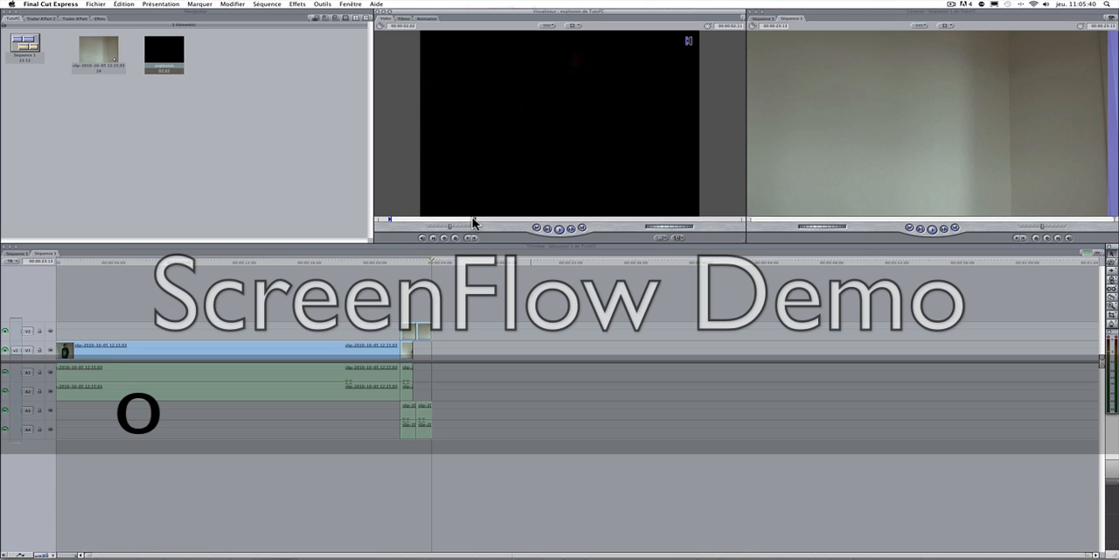
Step: Place the trimmed explosion on new track V3, align its start with the cut at about 21 seconds, and scrub to the fireball at about 22 seconds
left_click_drag(166, 58, 415, 310)
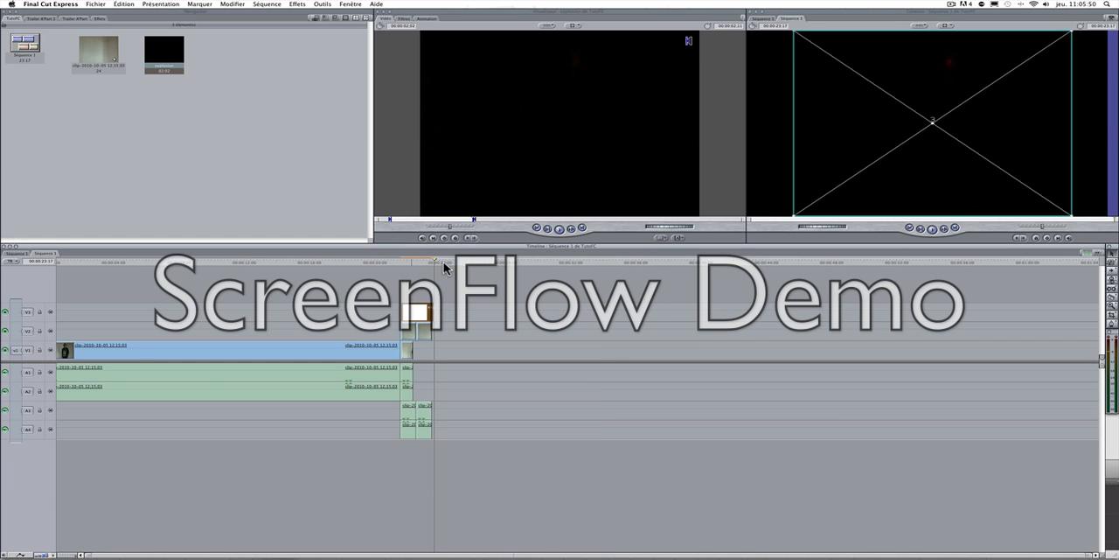
left_click_drag(434, 262, 399, 262)
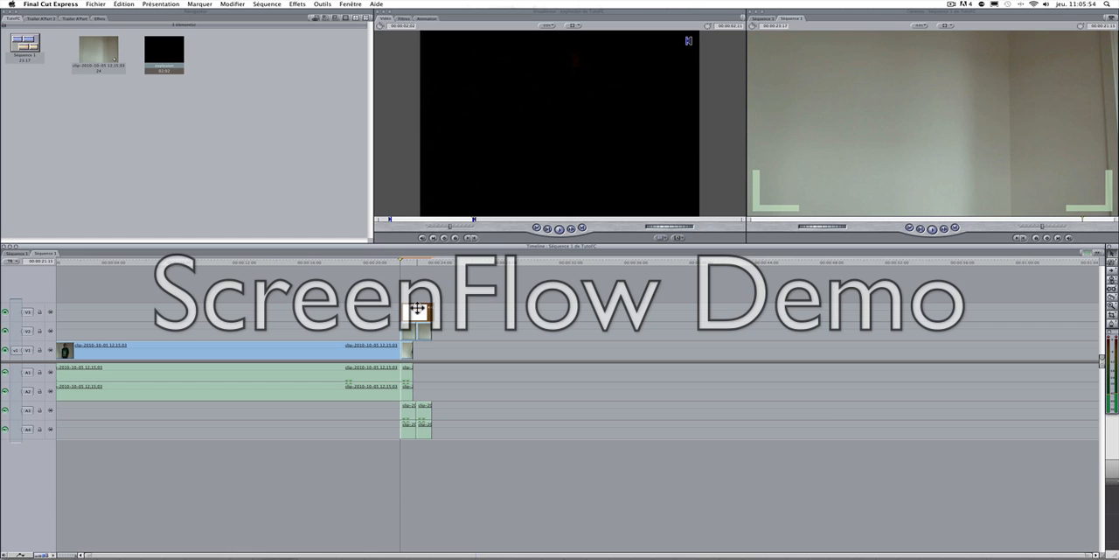
left_click_drag(418, 308, 417, 307)
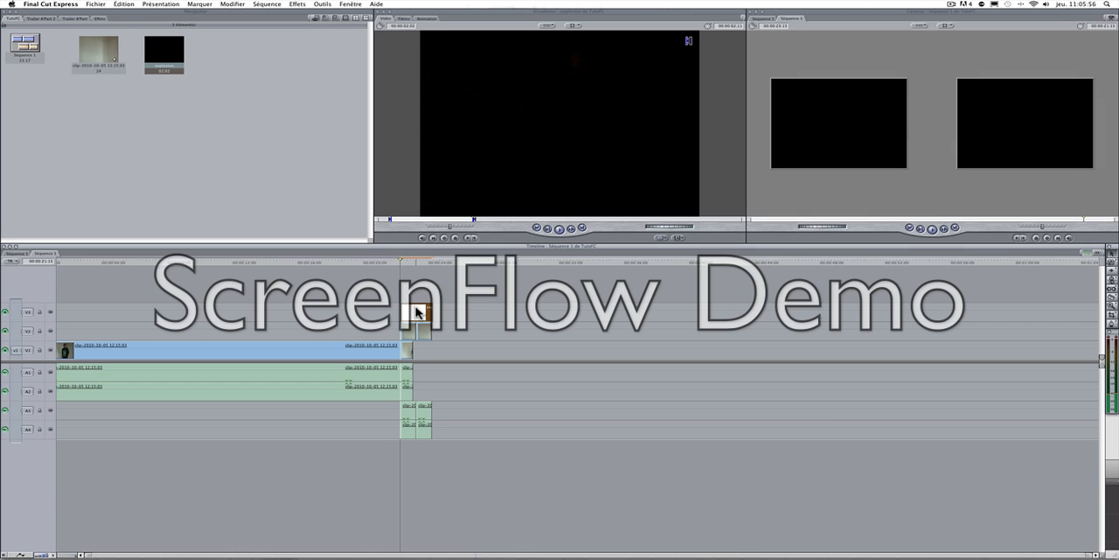
mouse_move(399, 262)
left_mouse_down()
mouse_move(382, 261)
mouse_move(413, 265)
left_mouse_up()
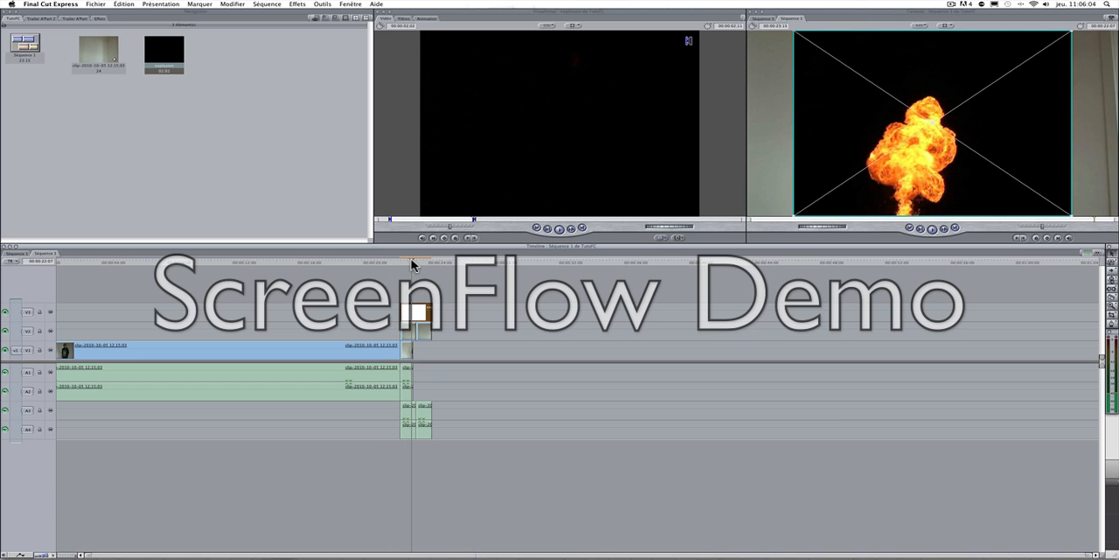
Step: Load the V3 explosion clip for editing and apply the Incrustation en luminance video filter to it
double_click(898, 183)
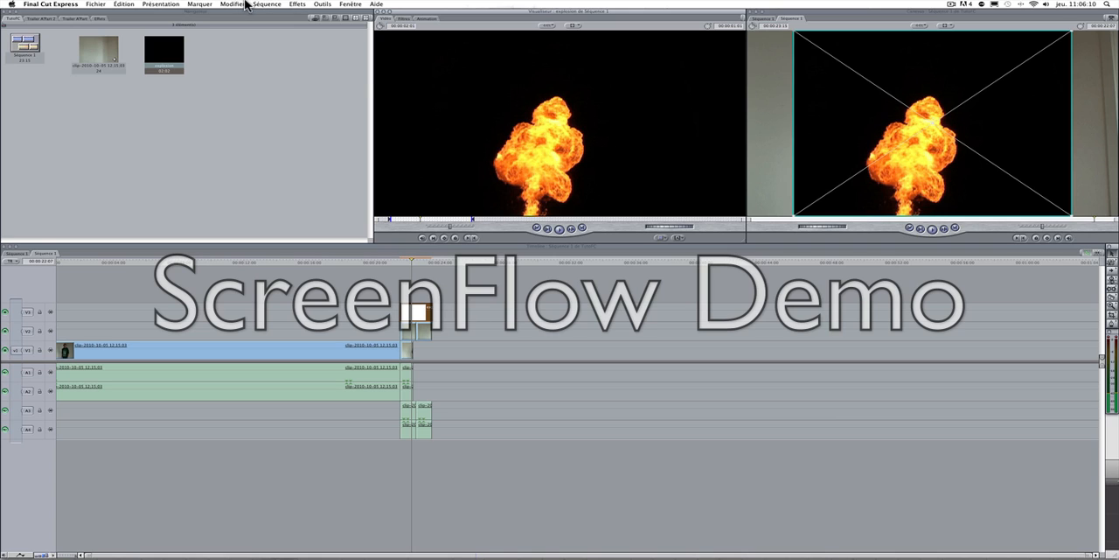
left_click(295, 5)
mouse_move(302, 34)
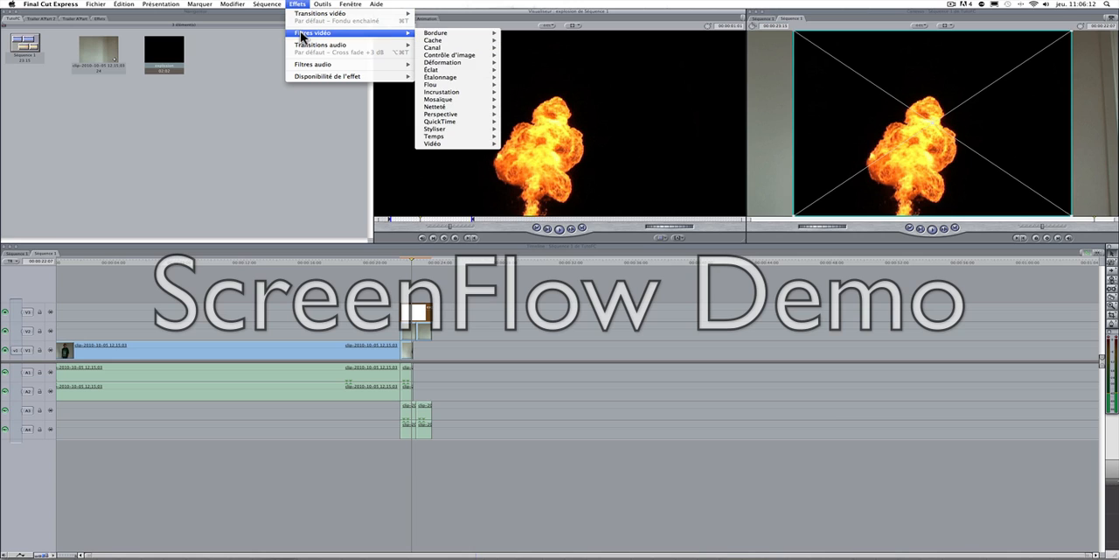
mouse_move(446, 96)
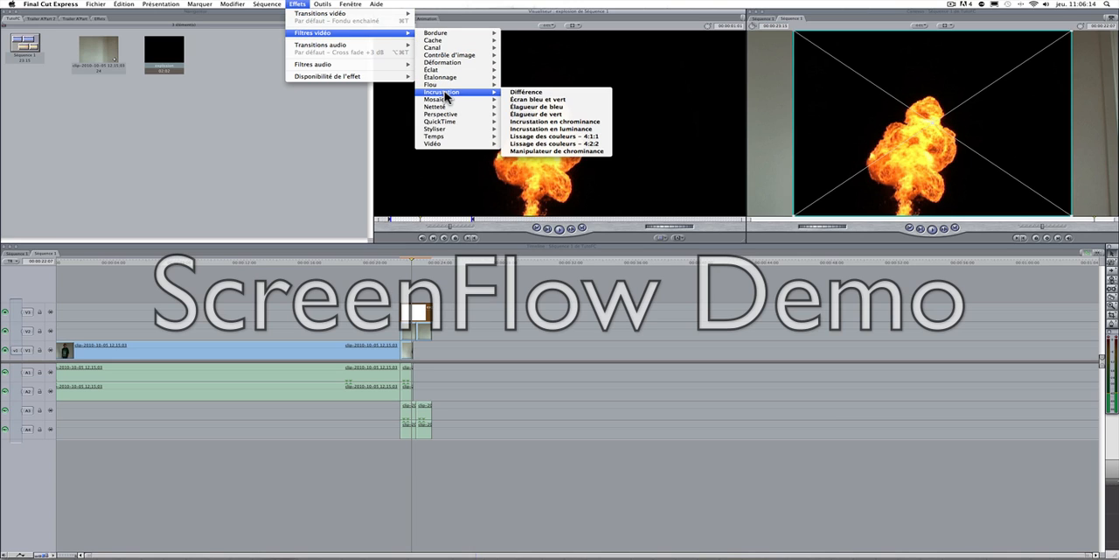
left_click(522, 129)
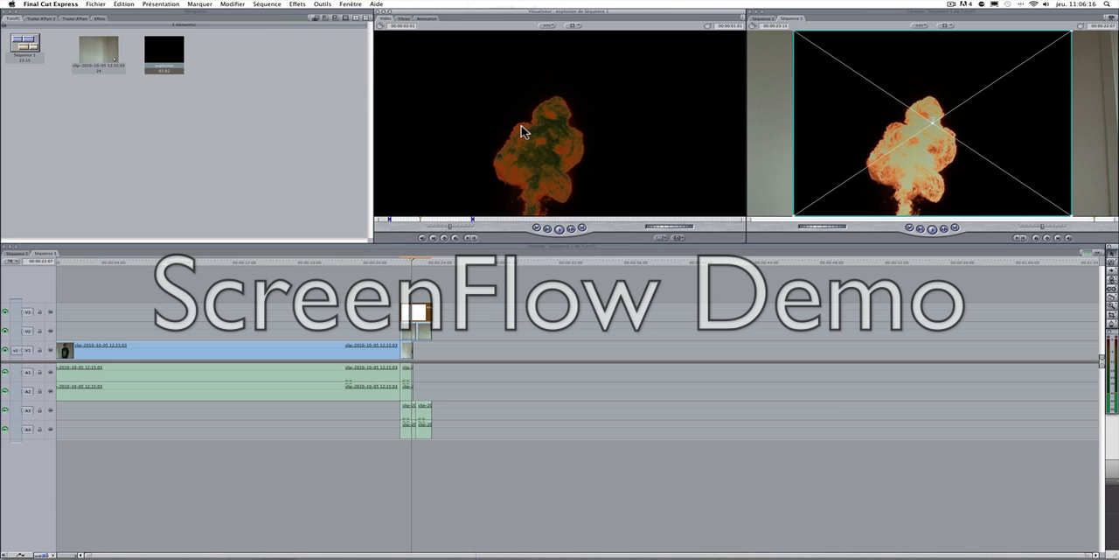
Step: Set the luminance key's mode to eliminate the darkest elements so the explosion clip's black background is keyed out
left_click(403, 19)
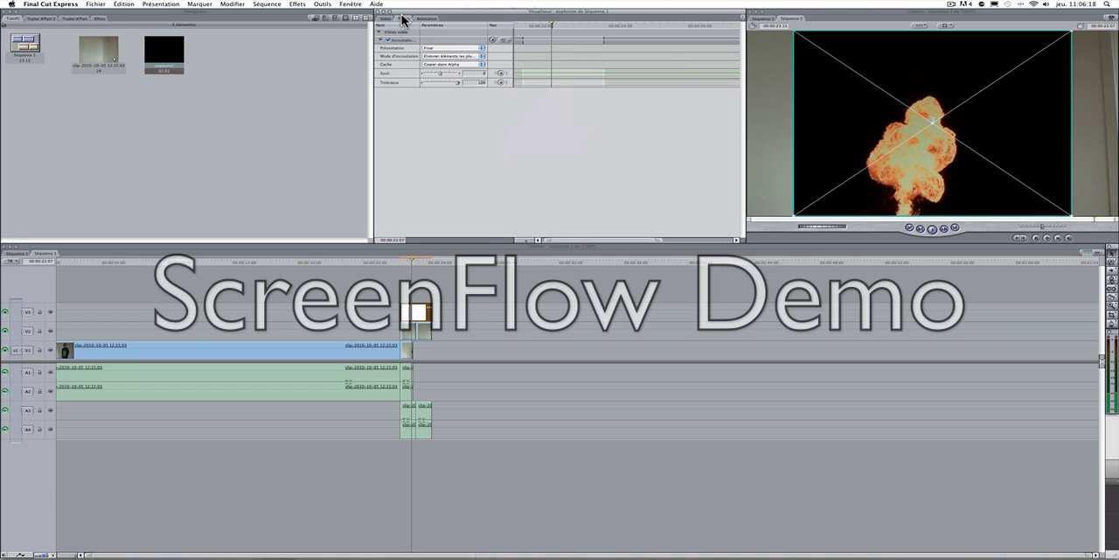
left_click(455, 56)
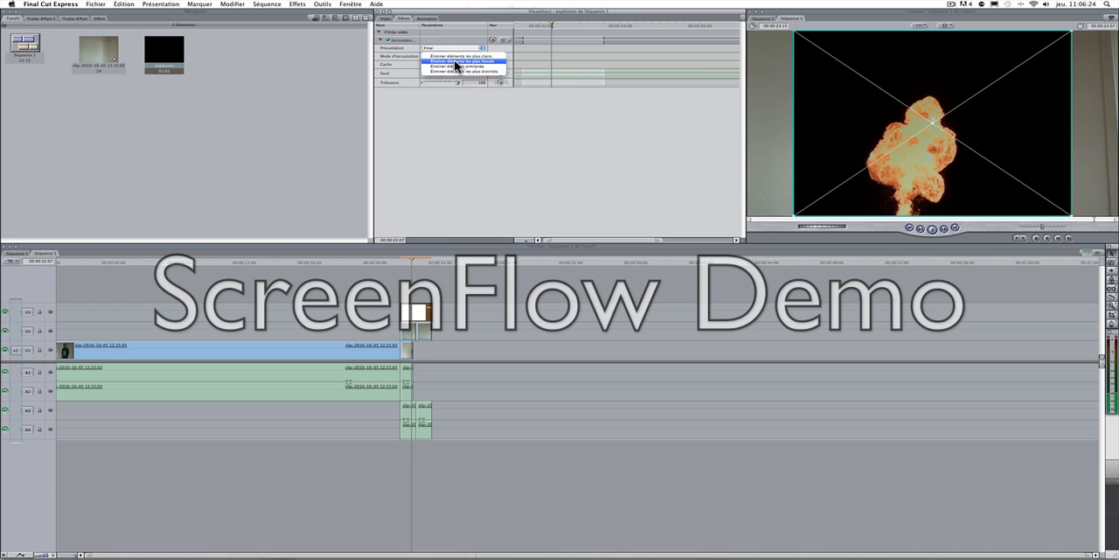
left_click(454, 59)
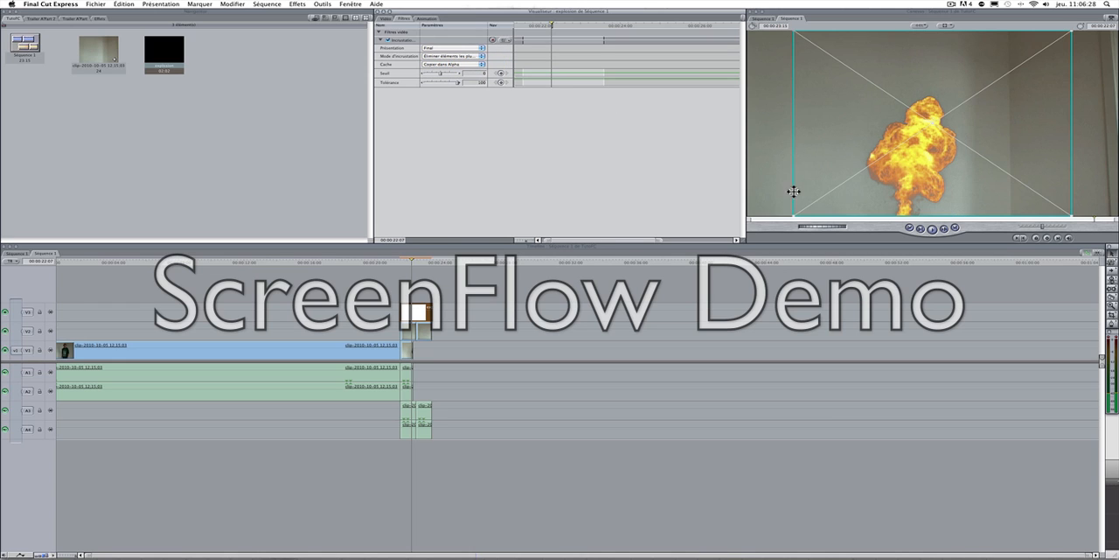
Step: Play the sequence twice from shortly before the cut to check the keyed explosion over the empty background
left_click_drag(412, 262, 393, 267)
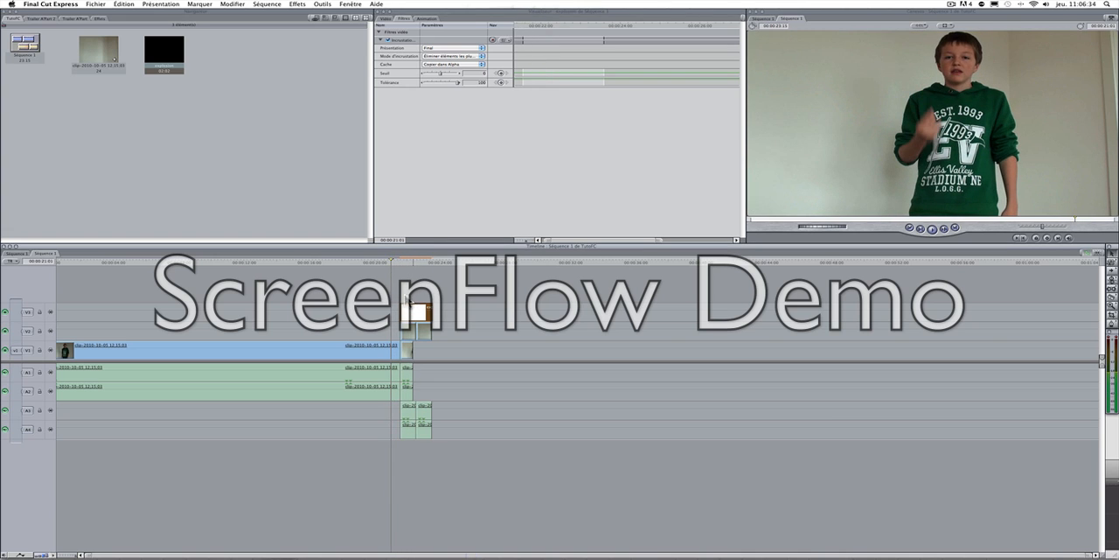
left_click(382, 19)
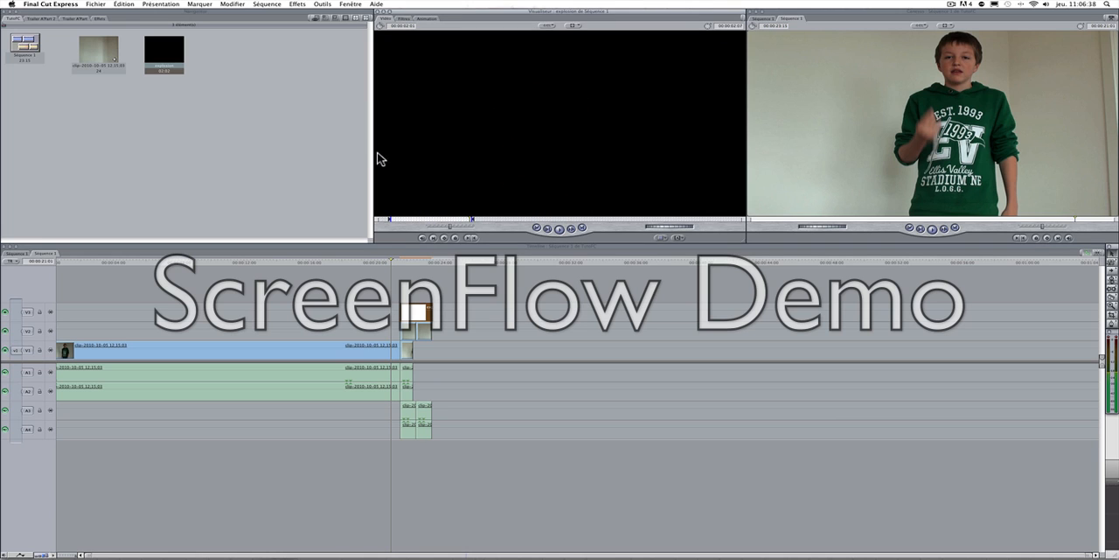
left_click(400, 278)
key("space")
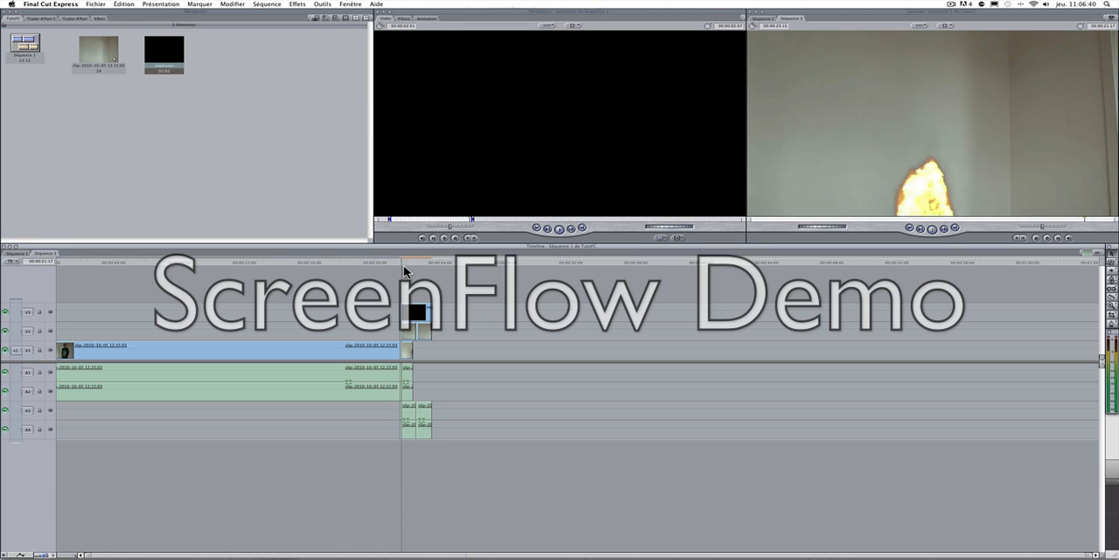
double_click(416, 313)
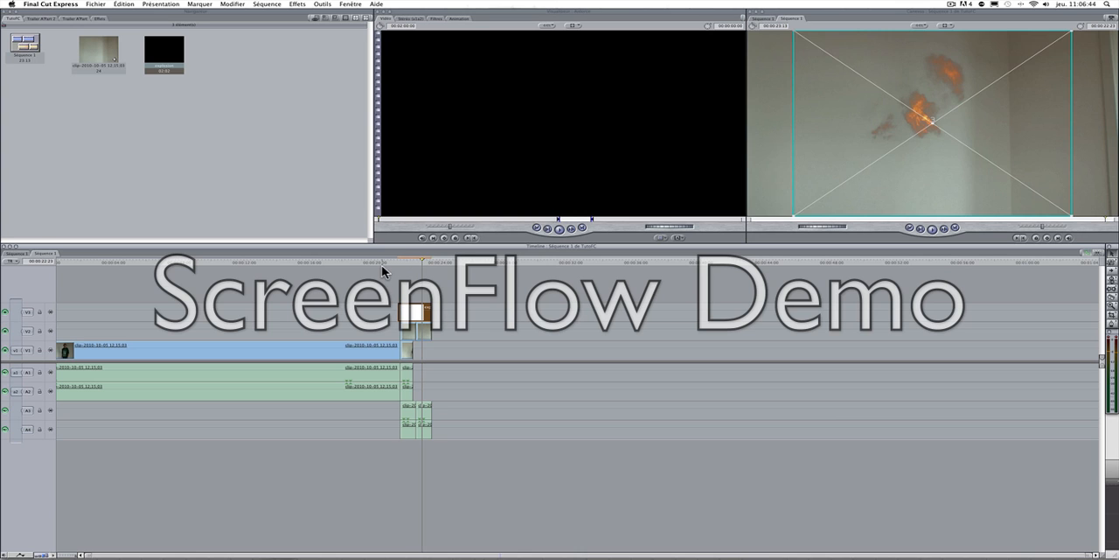
left_click(382, 262)
key("space")
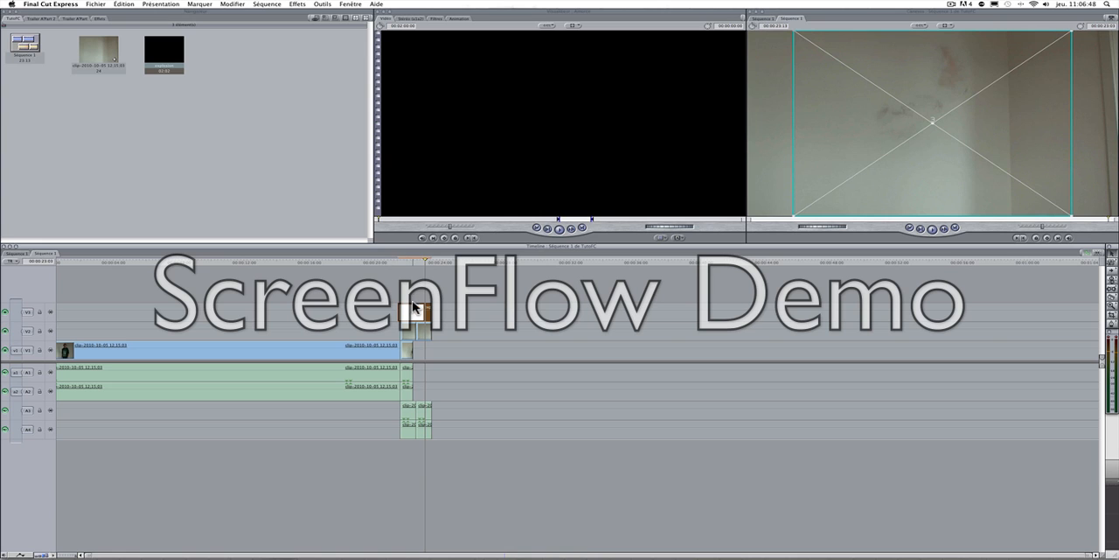
Step: Reshape the explosion clip non-proportionally in the canvas to be narrower and taller, using the fireball at about 22 seconds as reference
mouse_move(425, 265)
left_mouse_down()
mouse_move(399, 258)
mouse_move(410, 257)
left_mouse_up()
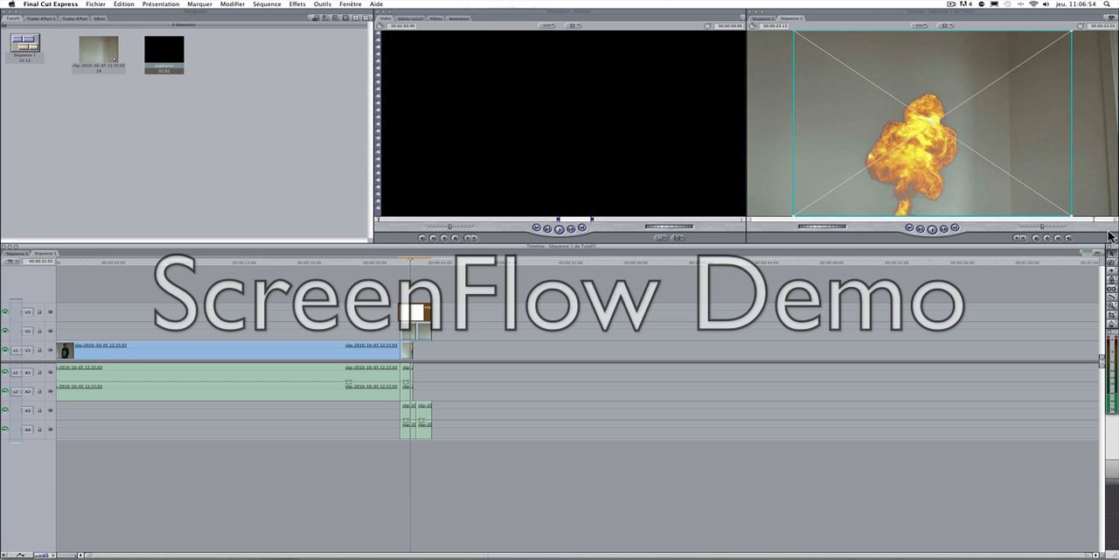
key("shift")
left_click_drag(1073, 215, 1063, 237)
key("super+z")
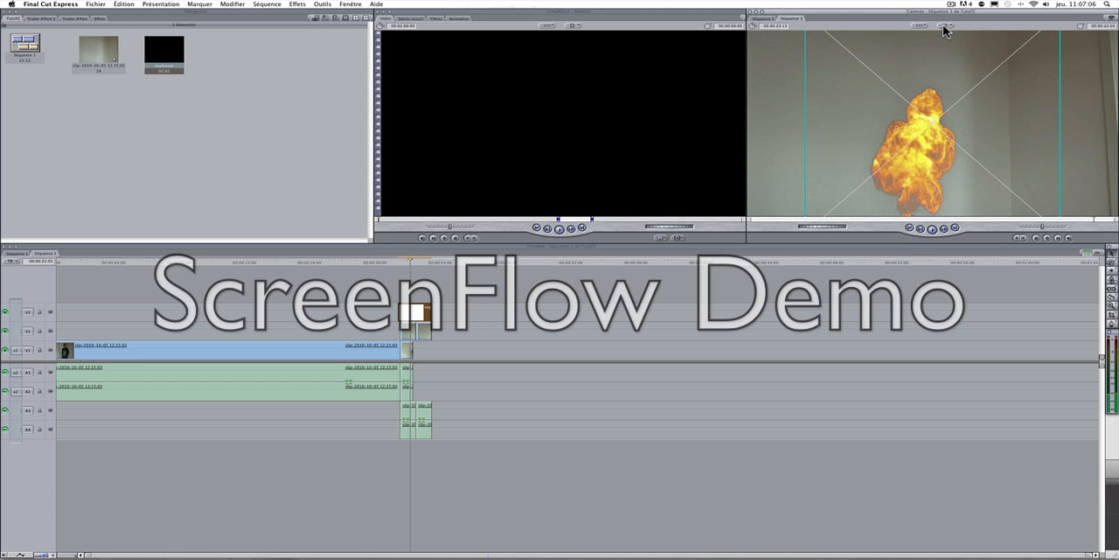
left_click(946, 26)
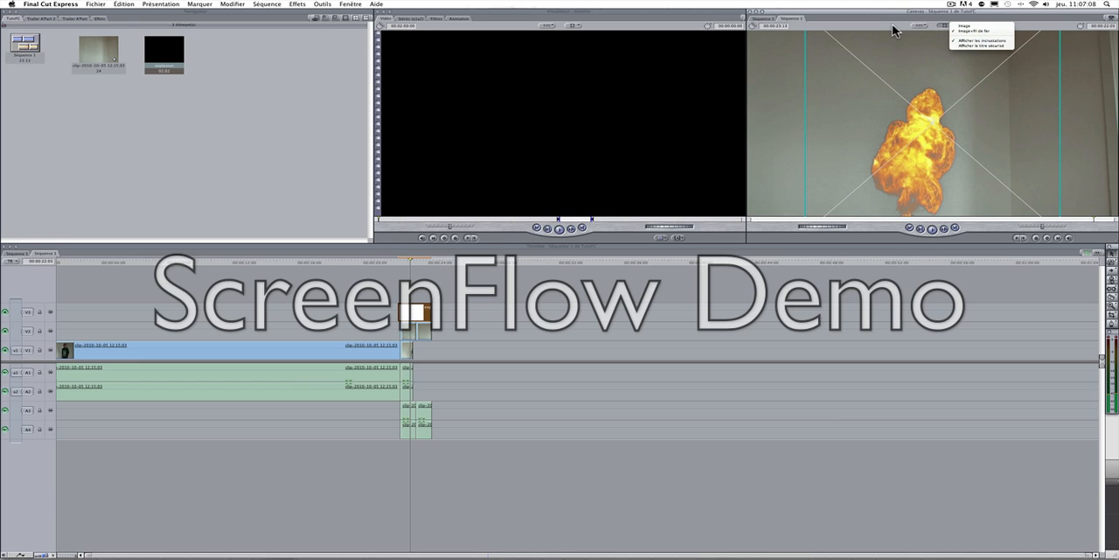
left_click(970, 30)
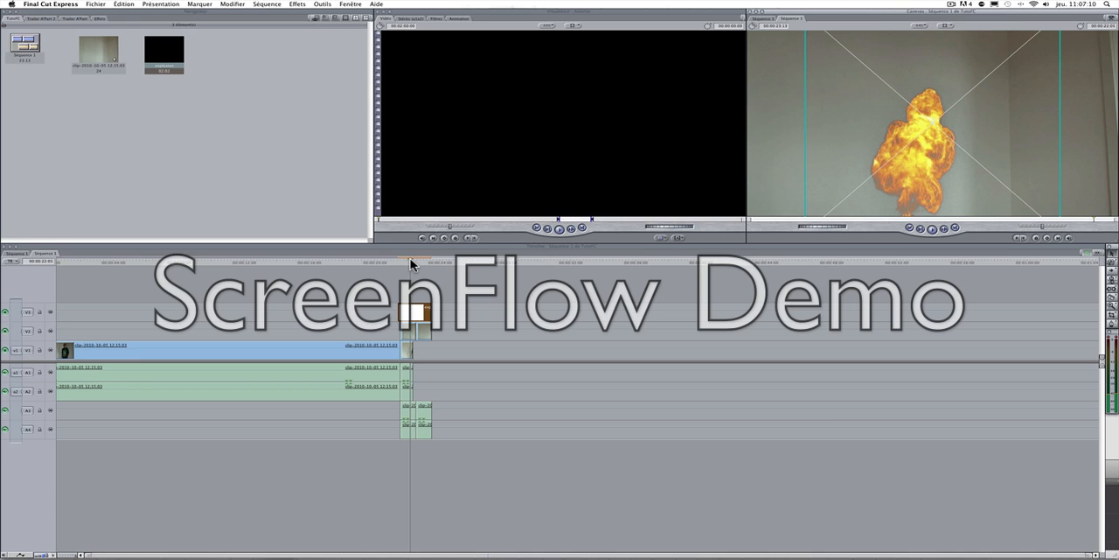
Step: Play the sequence from before the cut to review the reshaped explosion
left_click_drag(411, 264, 382, 266)
key("space")
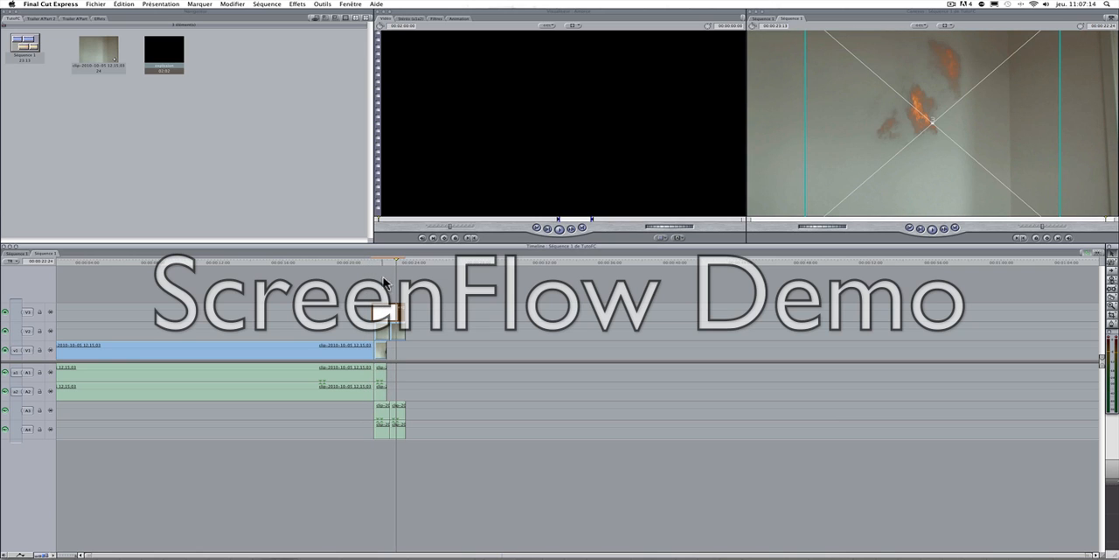
left_click_drag(393, 311, 394, 311)
Step: Import the blast0 sound effect from the recently added music library into the project
left_click(272, 108)
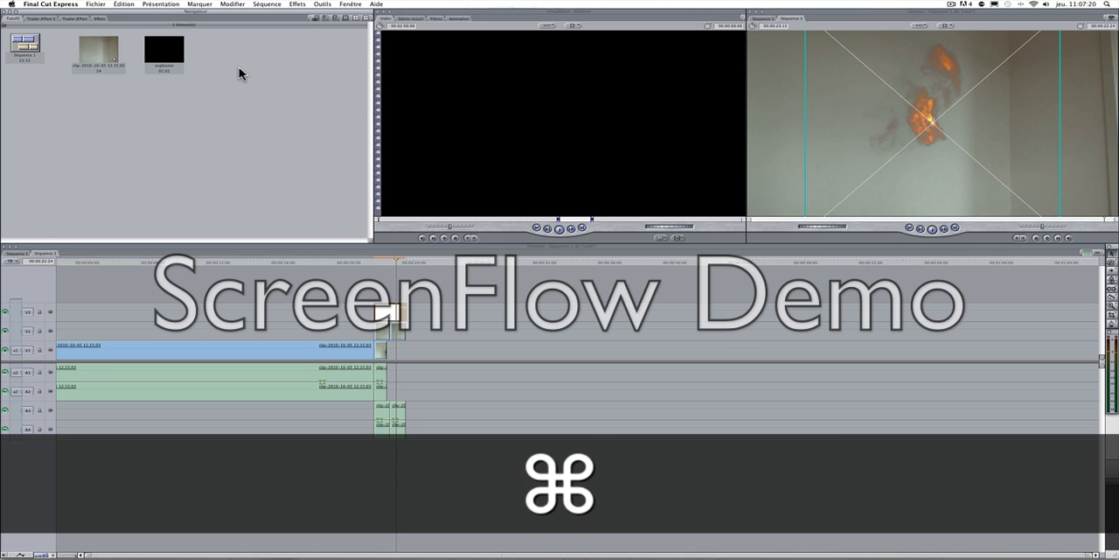
key("super+i")
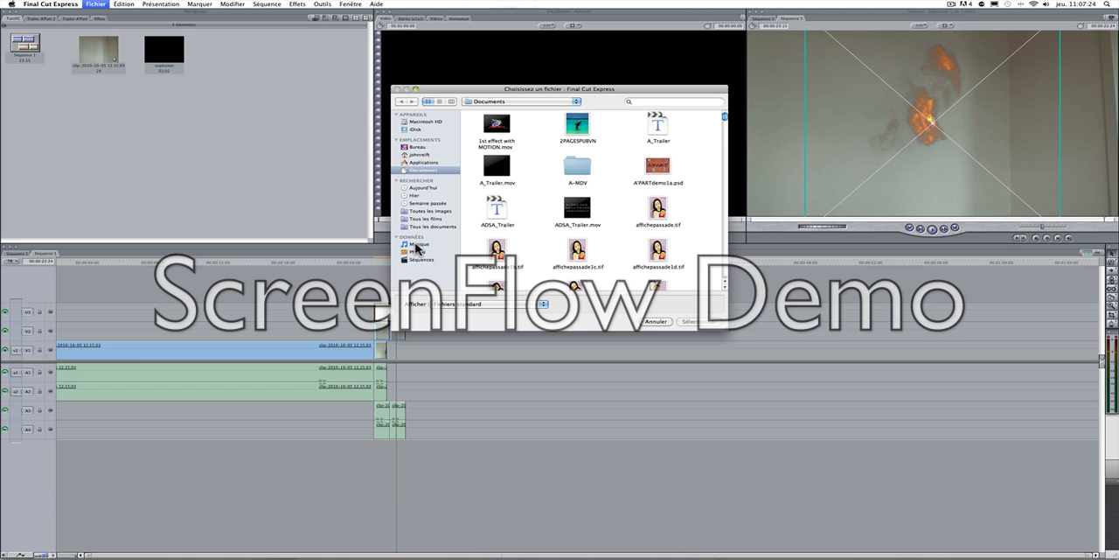
left_click(417, 245)
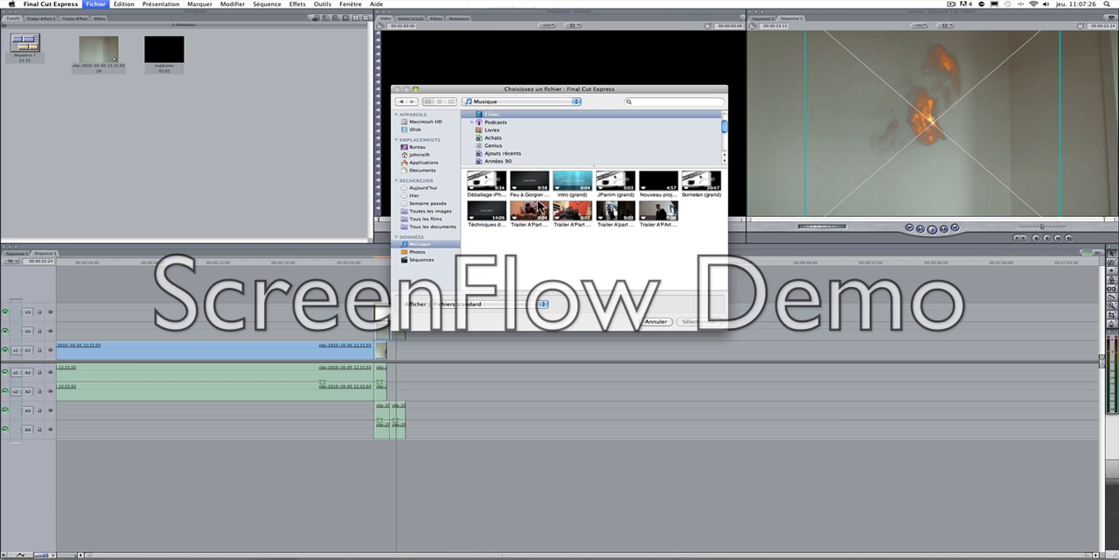
scroll(501, 143, "down", 2)
left_click(501, 139)
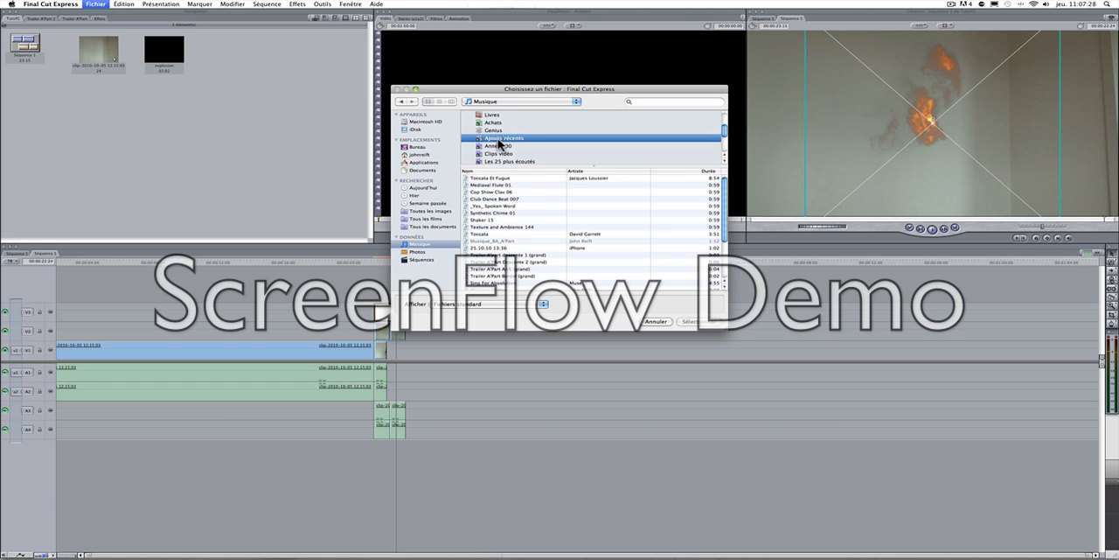
scroll(500, 204, "down", 4)
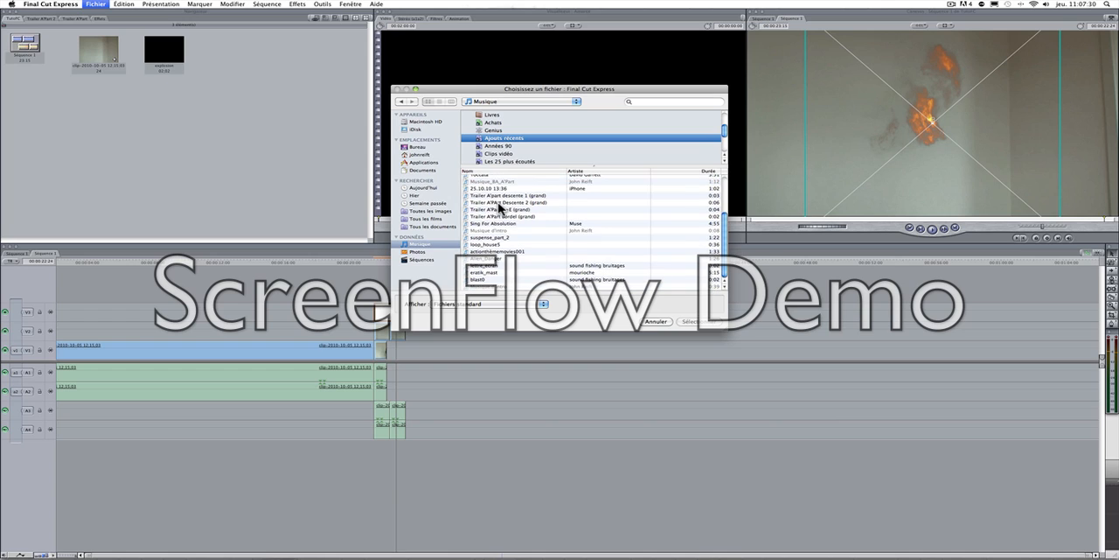
left_click(504, 280)
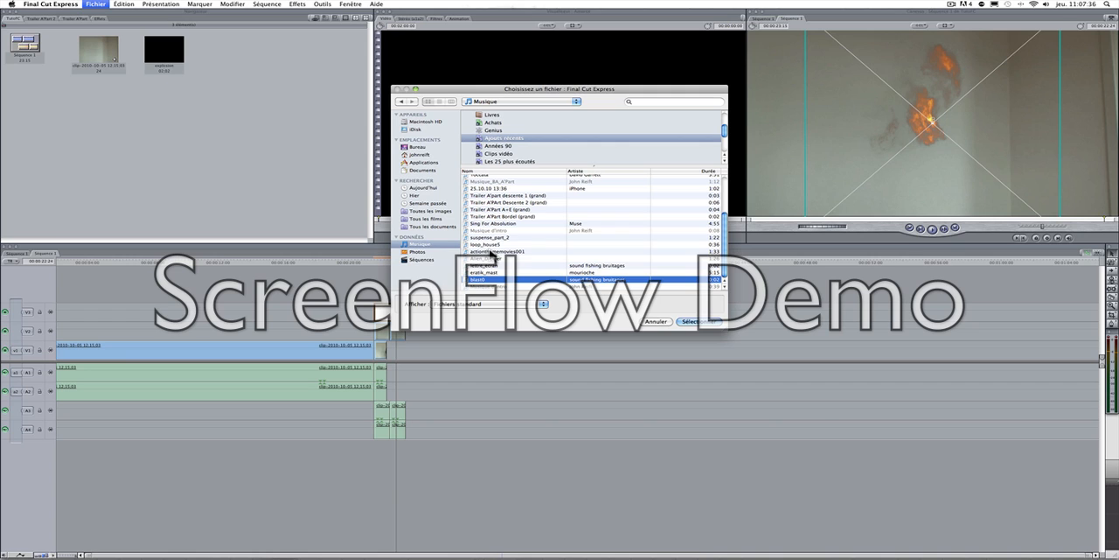
left_click(689, 322)
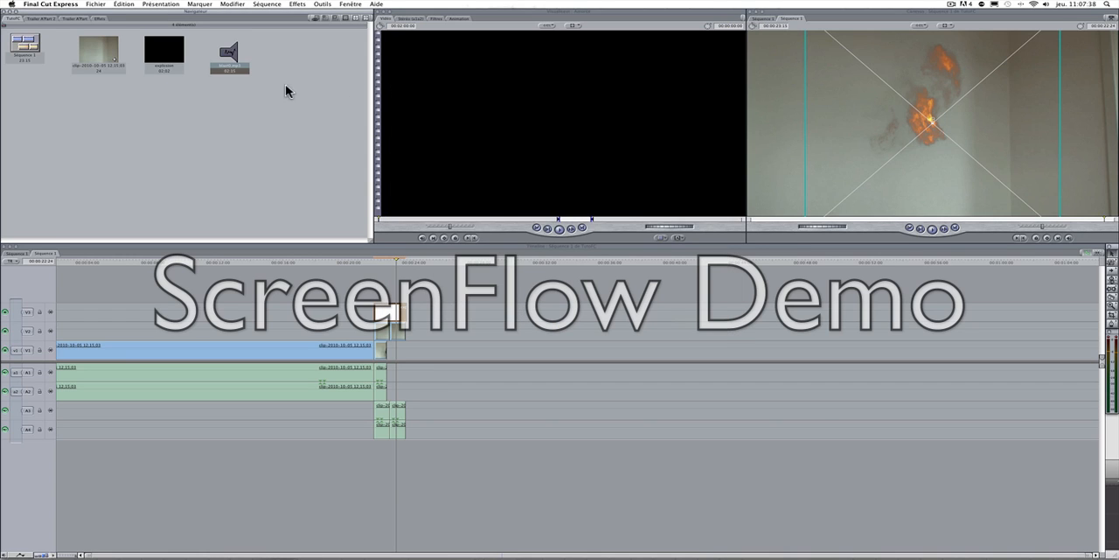
Step: Audition the blast sound in the viewer and place it on new audio track A5, aligned with the explosion's start
double_click(229, 52)
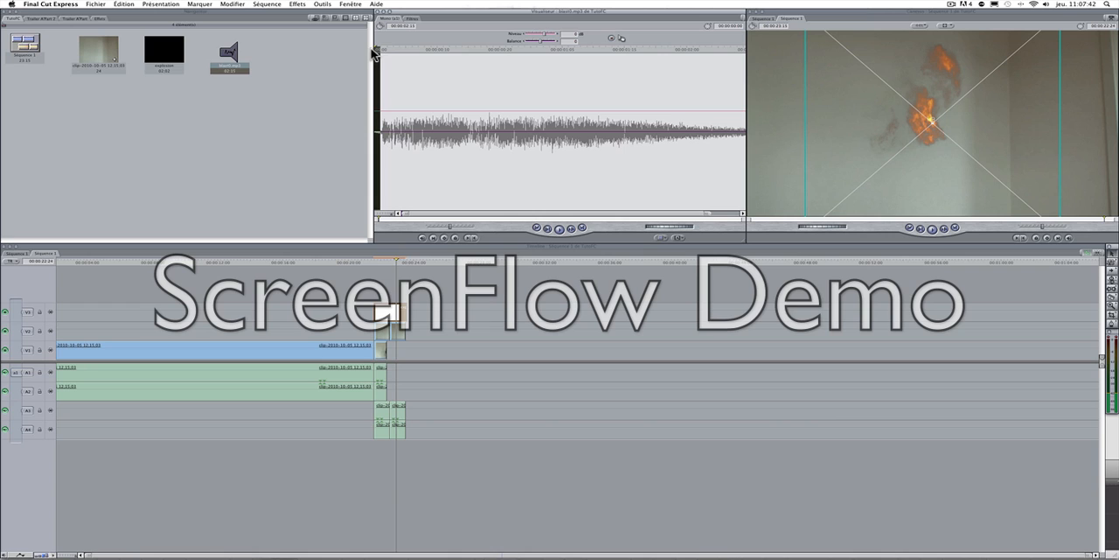
key("space")
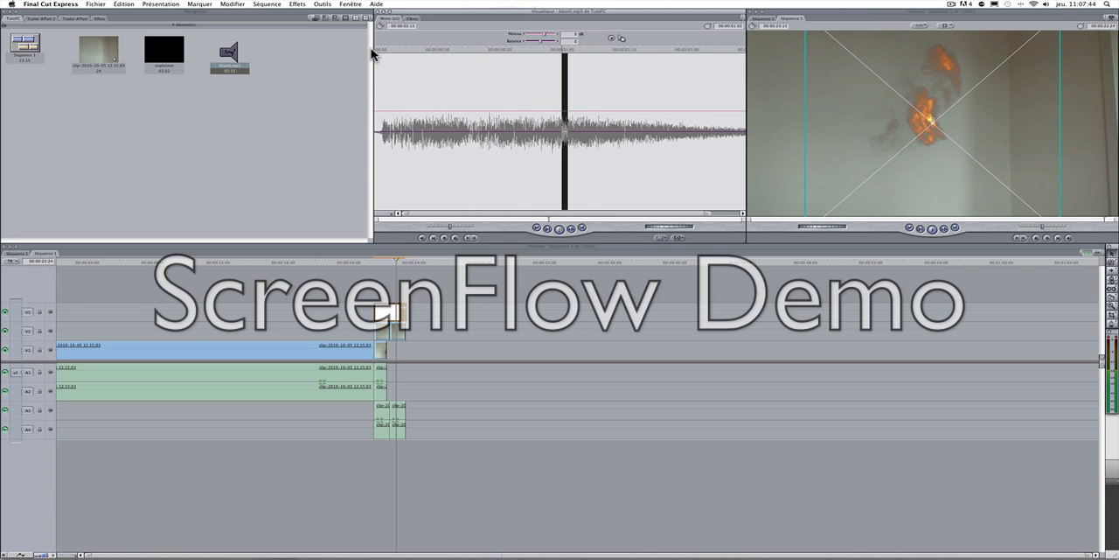
left_click_drag(234, 58, 381, 451)
Step: Play the sequence from just before the explosion to check the added sound, and review the timeline's real-time playback options
mouse_move(389, 263)
left_mouse_down()
mouse_move(370, 261)
mouse_move(390, 261)
left_mouse_up()
left_click(364, 261)
key("space")
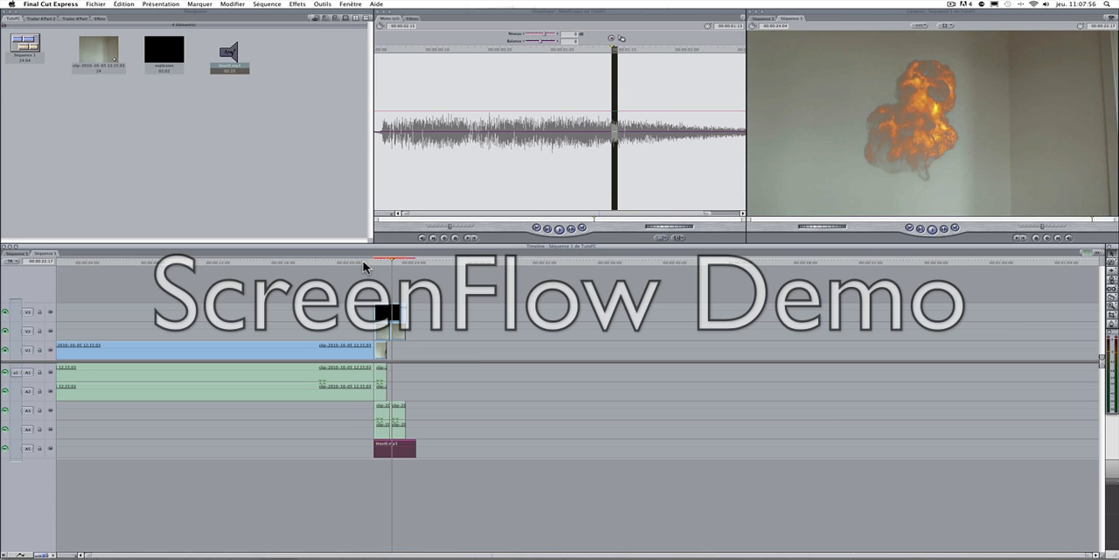
left_click(15, 264)
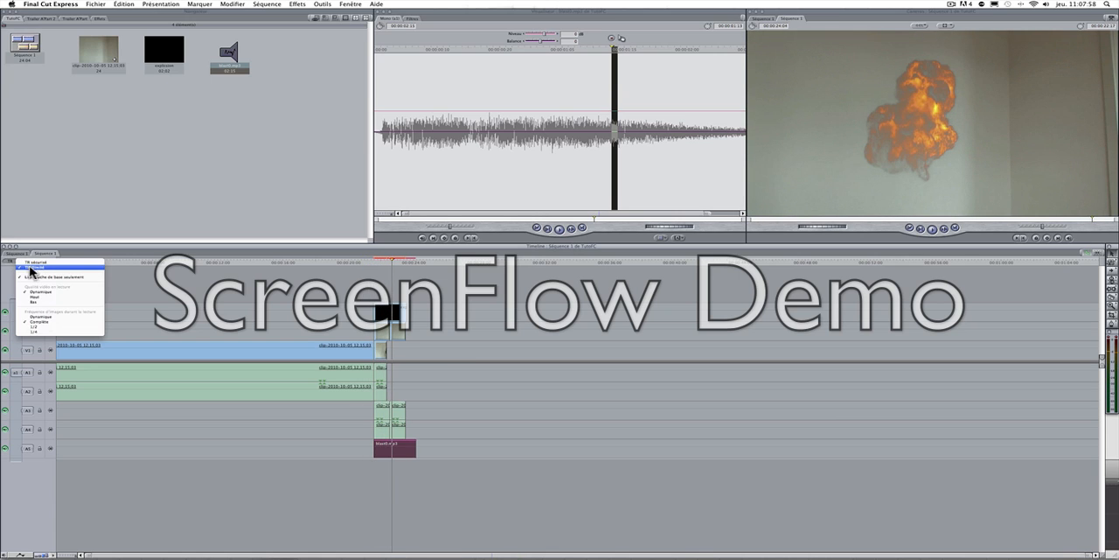
left_click(210, 282)
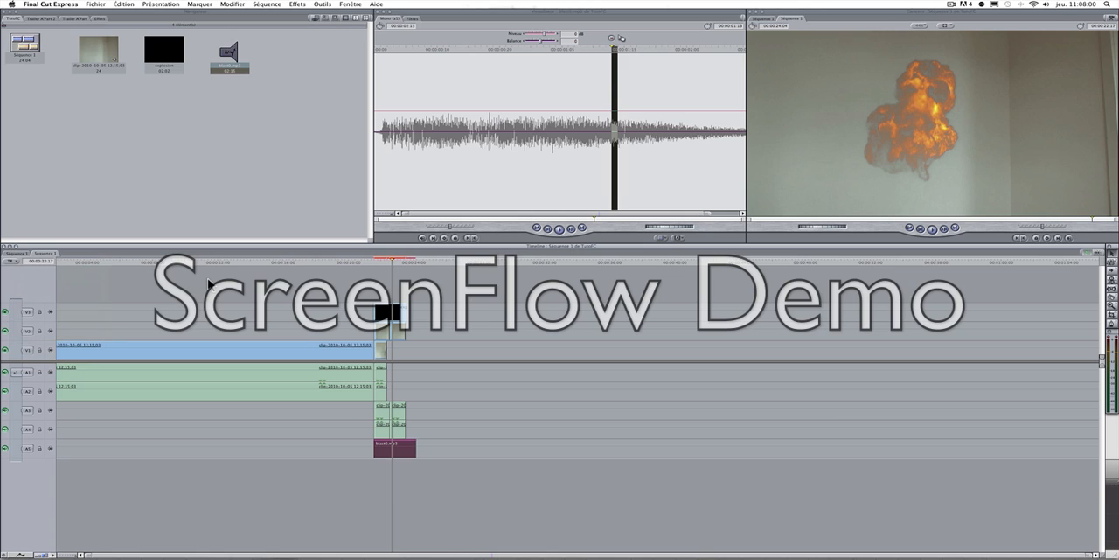
Step: Render the sequence and play it back from about 20 seconds 24 frames through the explosion
left_click(356, 263)
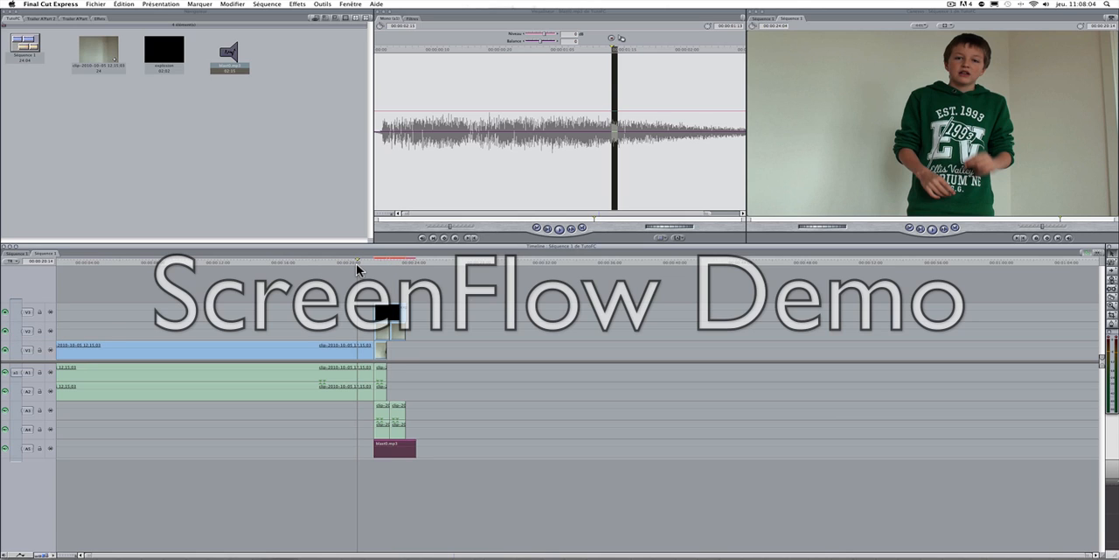
key("super+r")
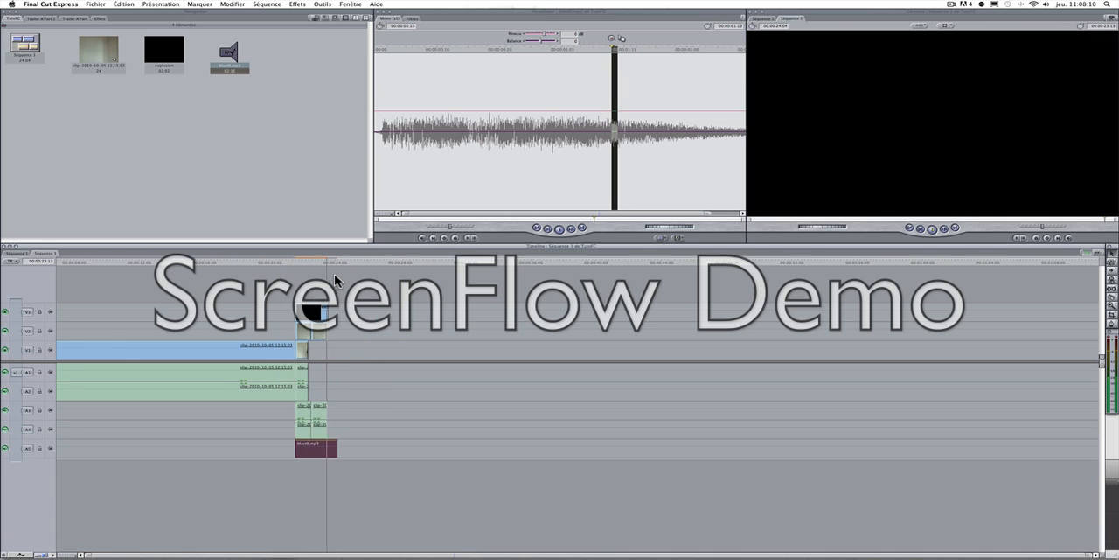
left_click_drag(298, 263, 285, 265)
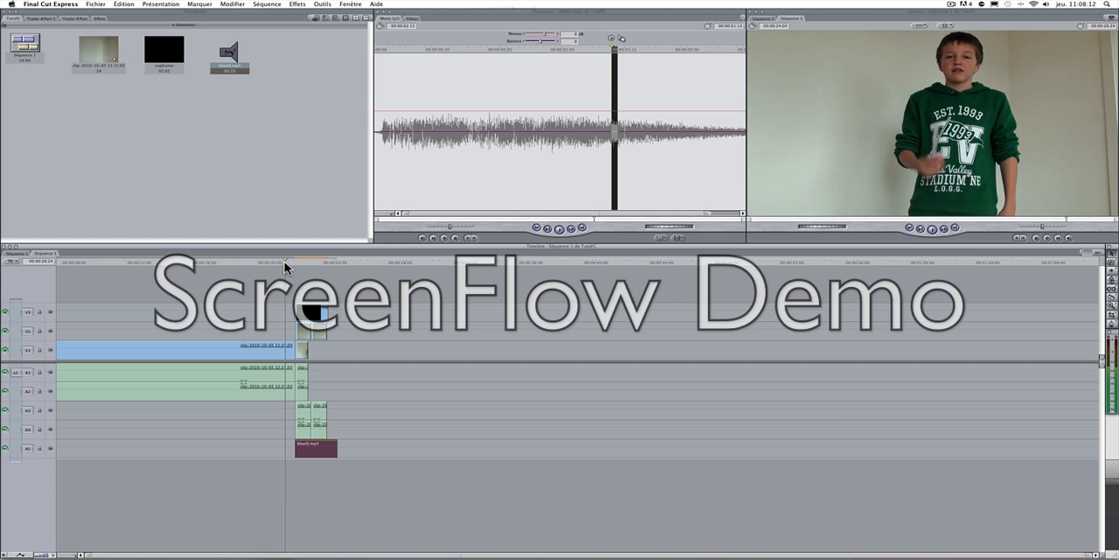
key("space")
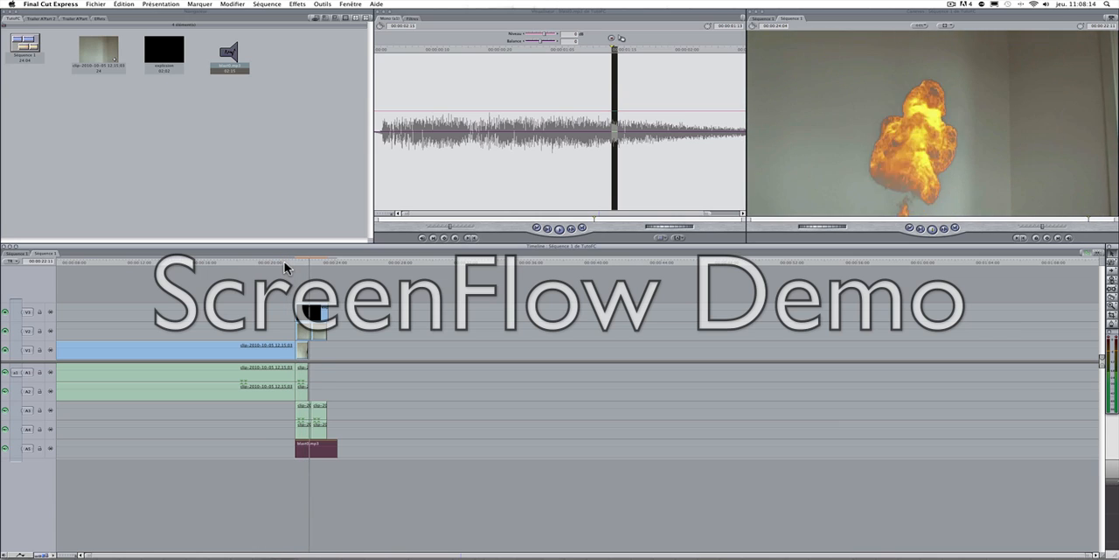
Step: Shift the blast sound clip on audio track A5 one frame earlier to sync it with the explosion
left_click(305, 315)
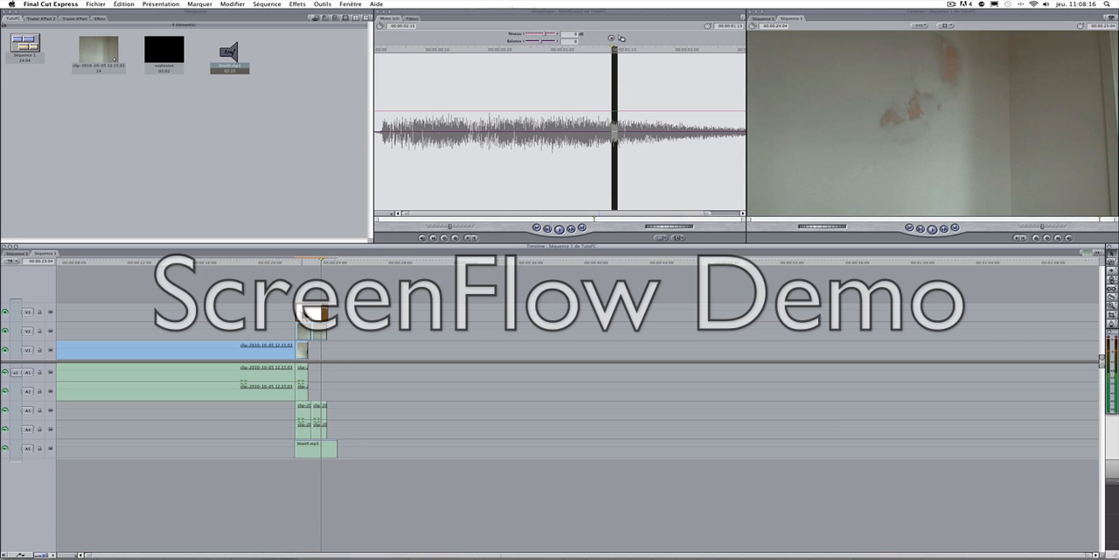
left_click_drag(304, 313, 309, 309)
mouse_move(317, 449)
left_mouse_down()
mouse_move(294, 444)
mouse_move(312, 444)
left_mouse_up()
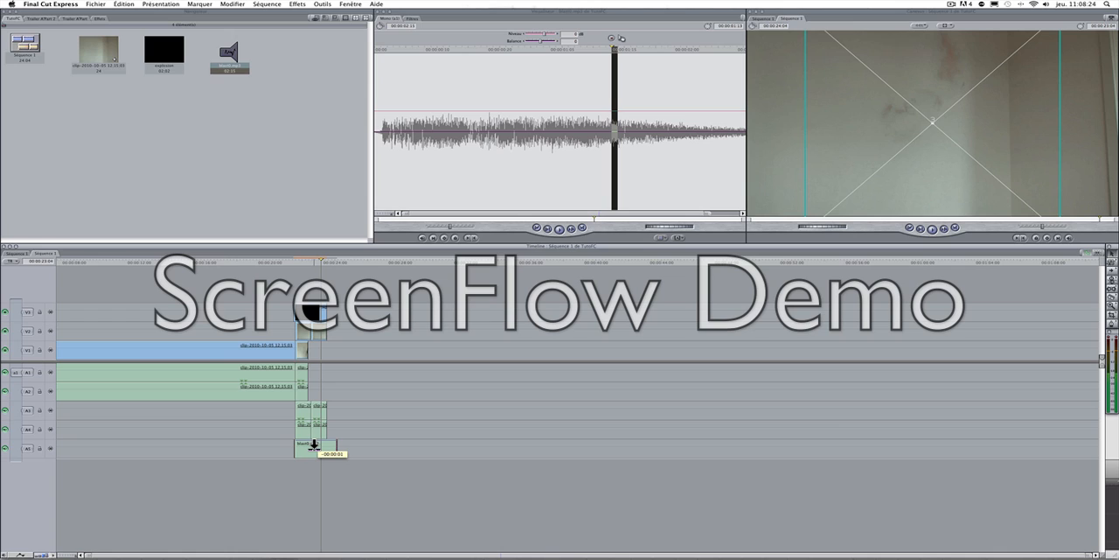
left_click_drag(313, 444, 313, 444)
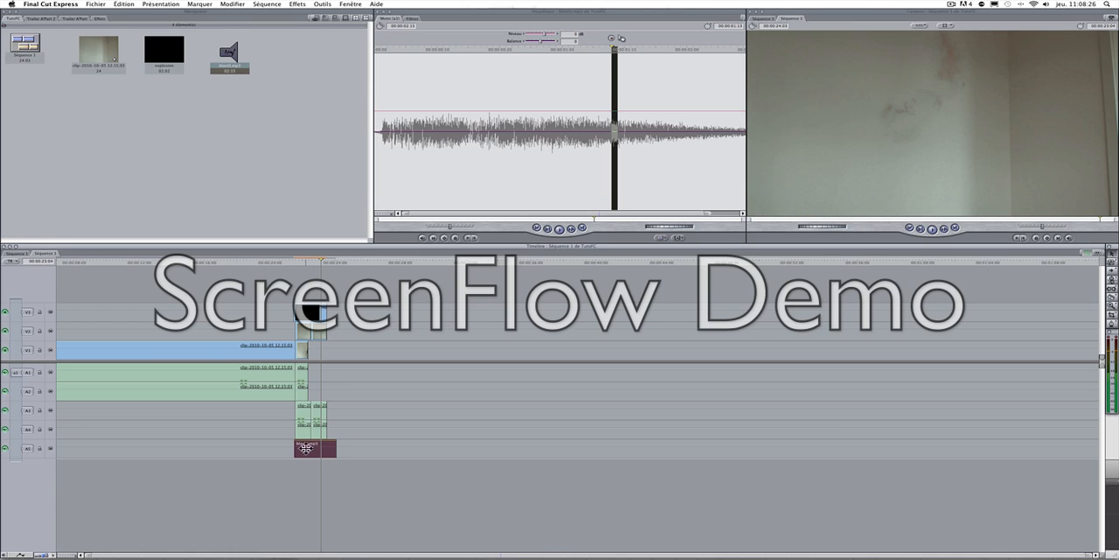
left_click(294, 449)
left_click(290, 447)
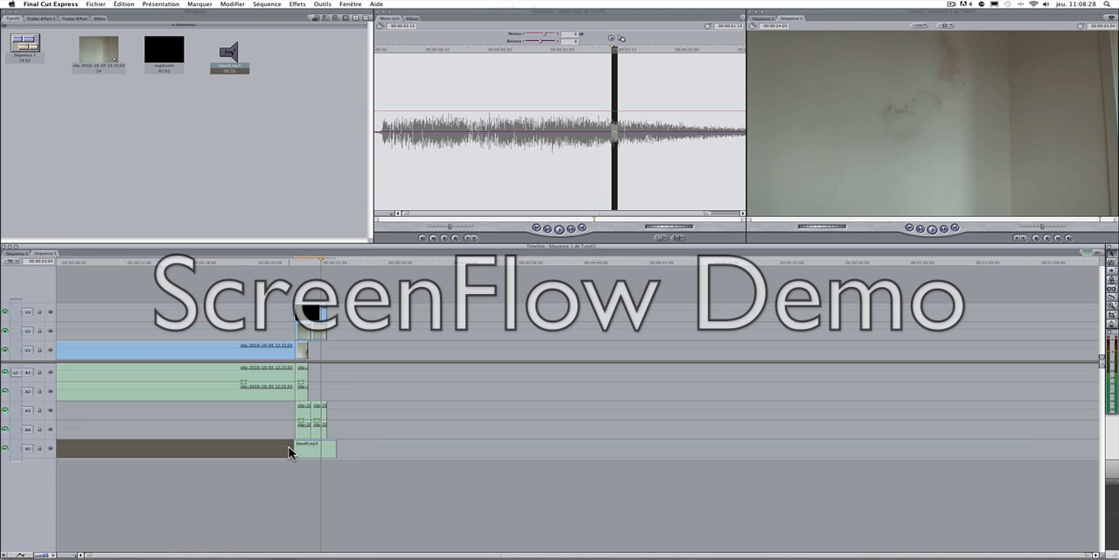
left_click(288, 427)
left_click(286, 413)
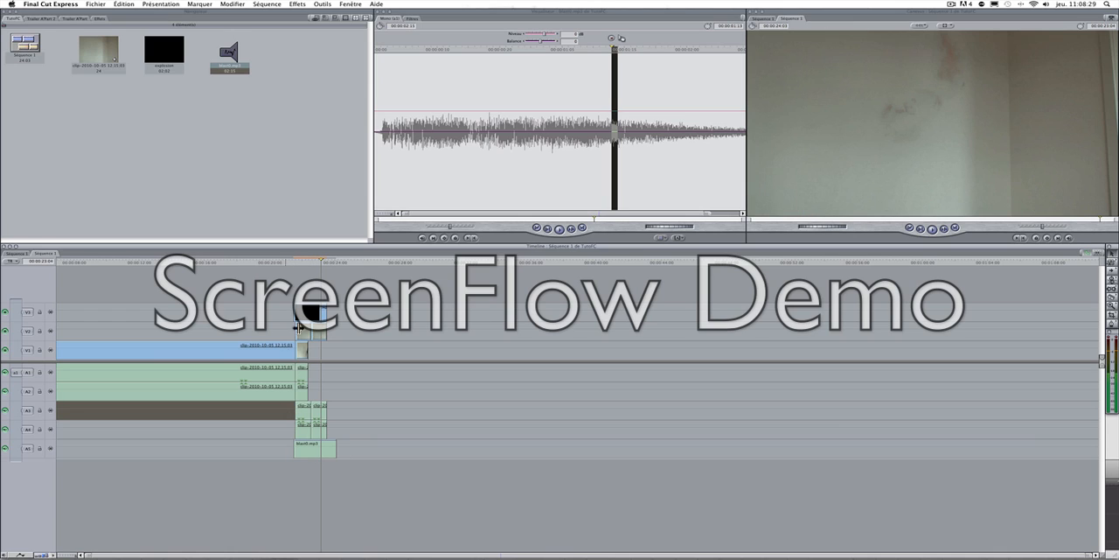
Step: Play the sequence through the explosion to check the sound timing, and park the playhead just before the blast
left_click(275, 263)
key("space")
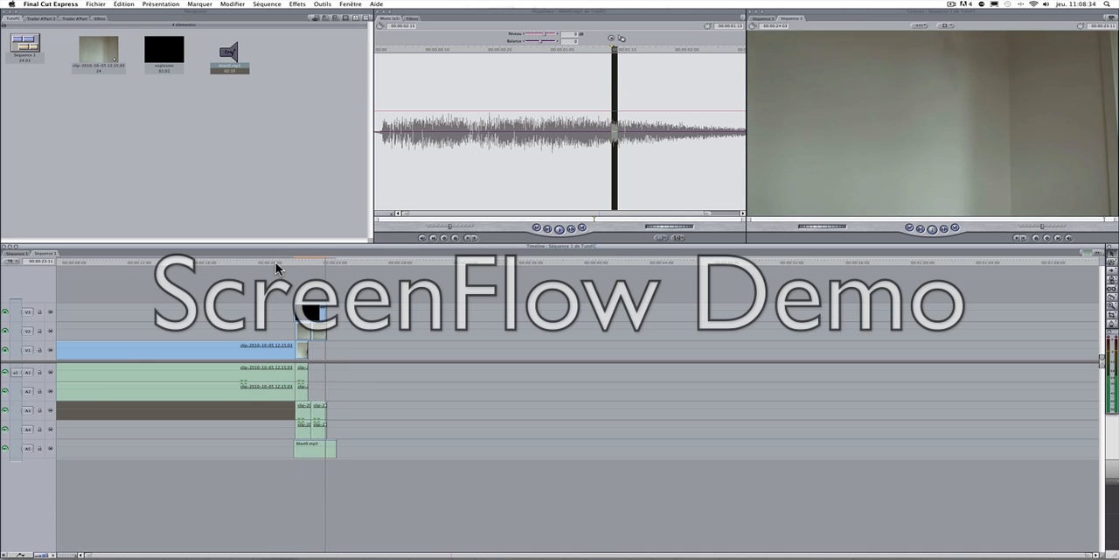
left_click(291, 262)
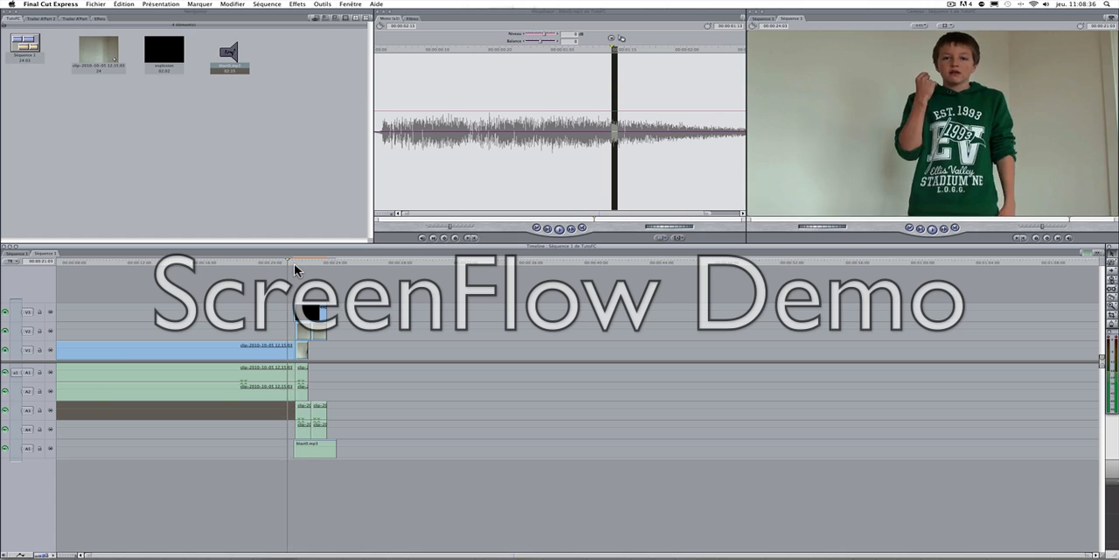
left_click_drag(294, 264, 287, 284)
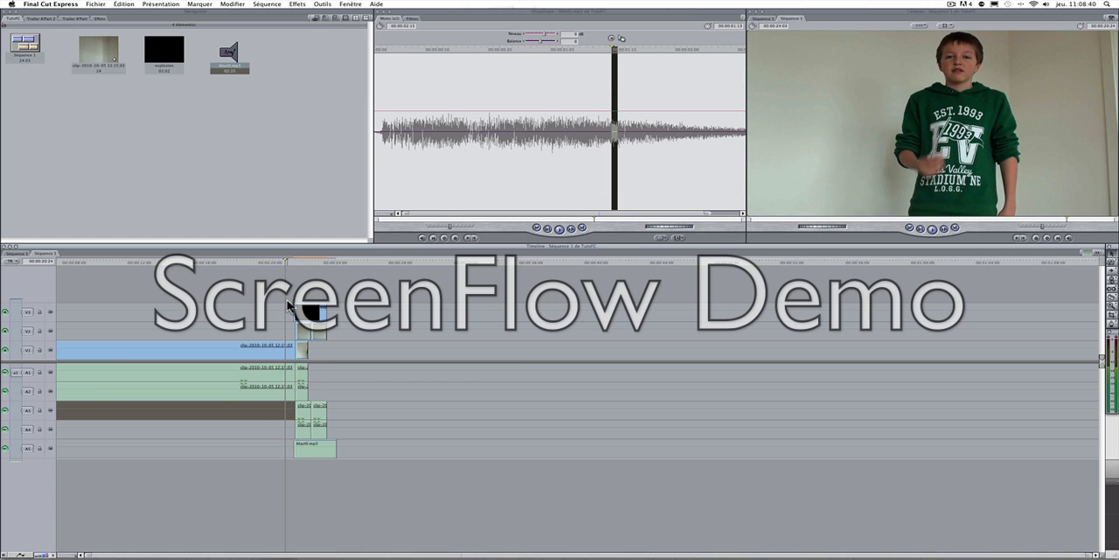
Step: Raise the volume level of the A5 blast clip in the viewer and audition it alone and within the sequence
double_click(328, 448)
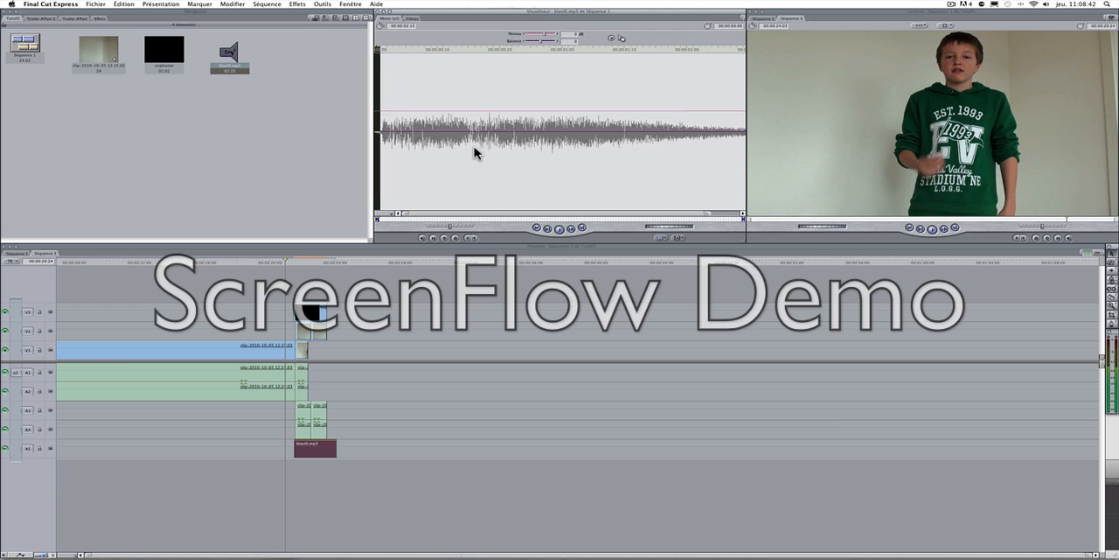
left_click_drag(544, 32, 549, 32)
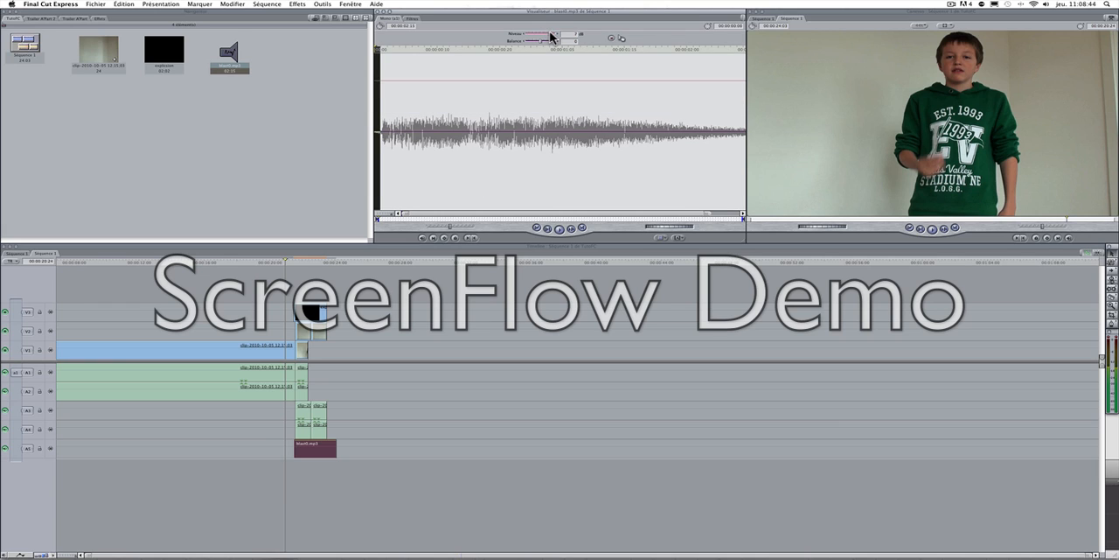
key("space")
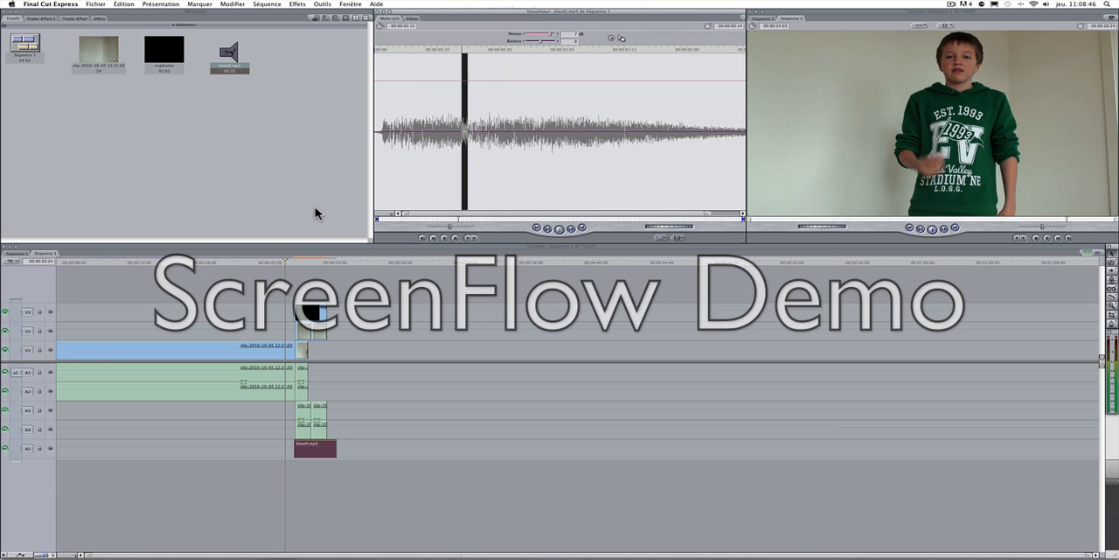
key("space")
left_click(289, 262)
key("space")
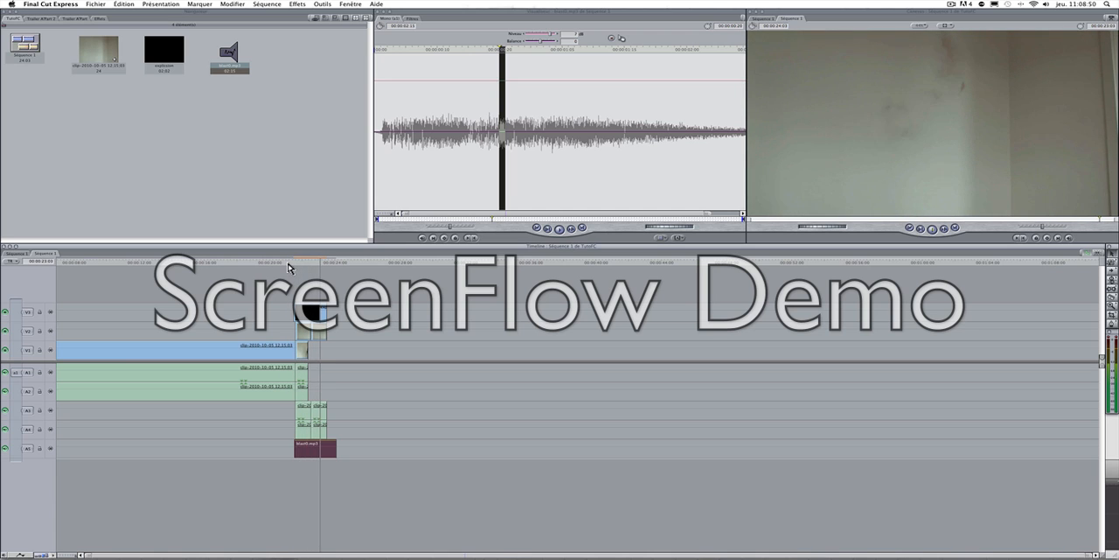
Step: Render the sequence and move the playhead back to about 15 seconds, well before the explosion
left_click_drag(309, 262, 295, 262)
key("super+r")
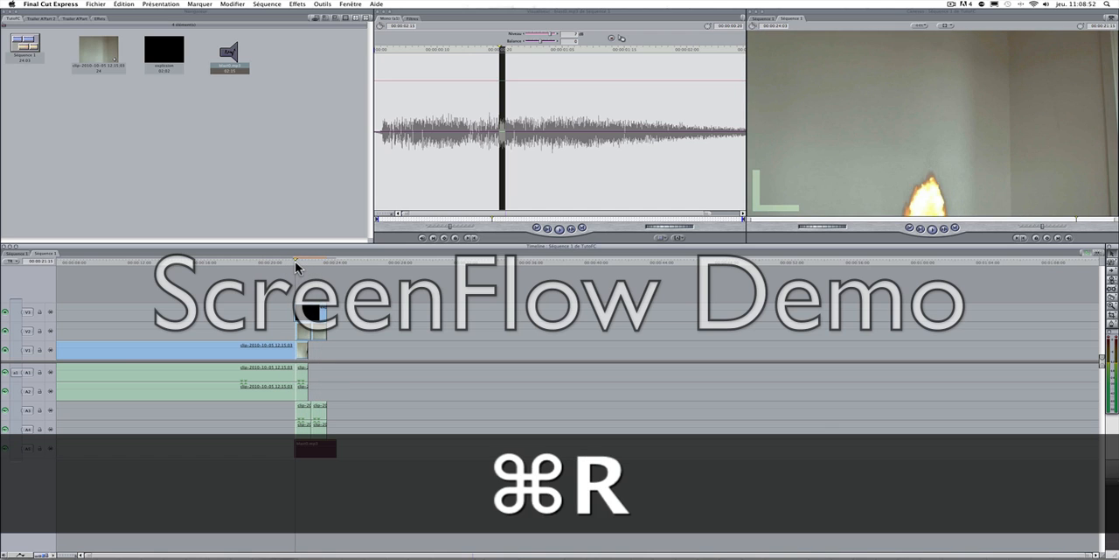
left_click(184, 261)
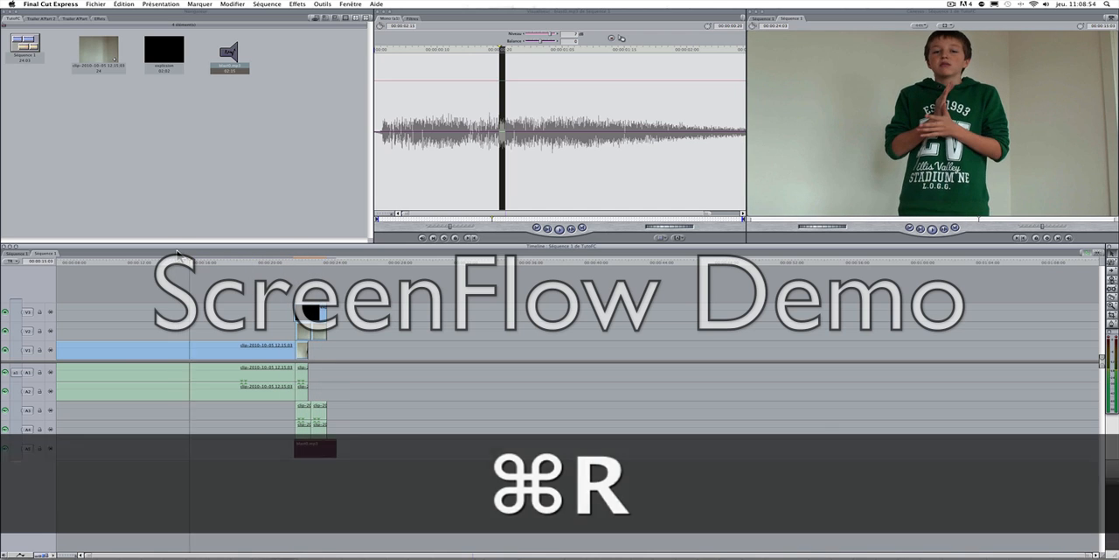